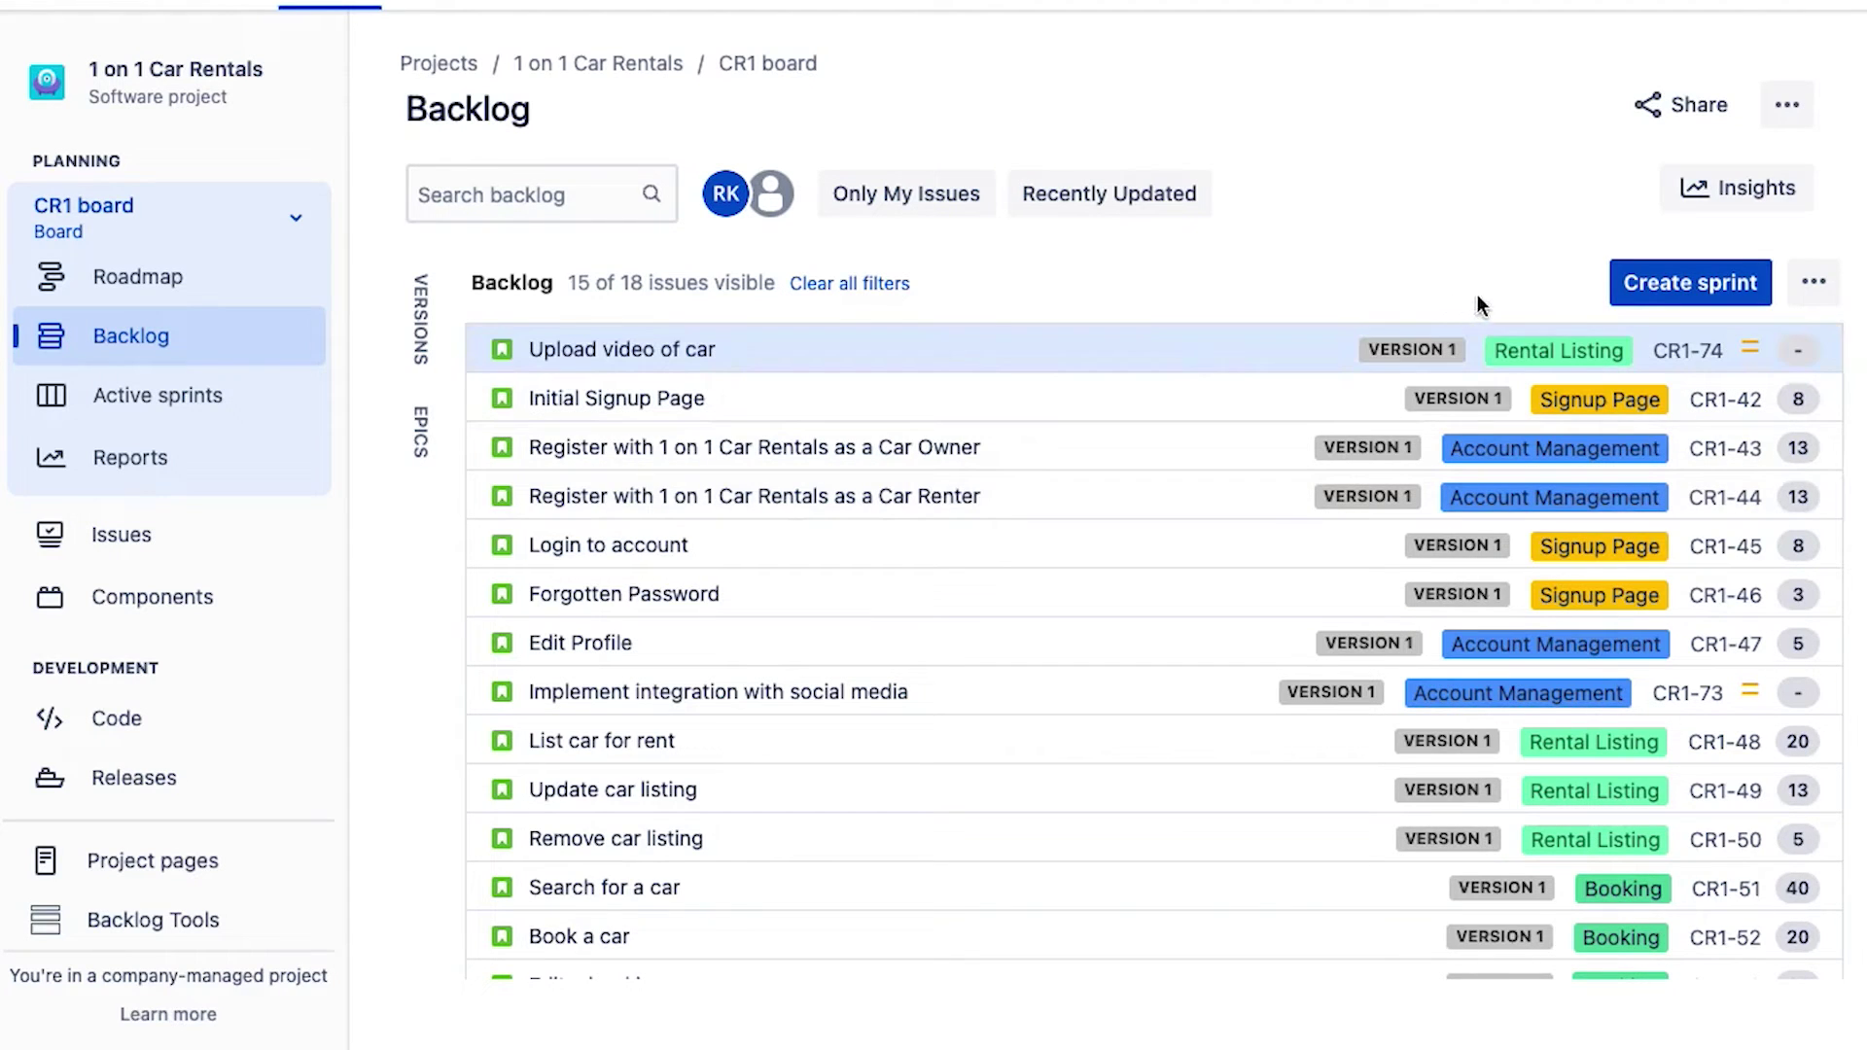
Create a sprint above the backlog and set its duration to 2 weeks with a start date of 6/Jul/22 04:12 PM
click(1669, 290)
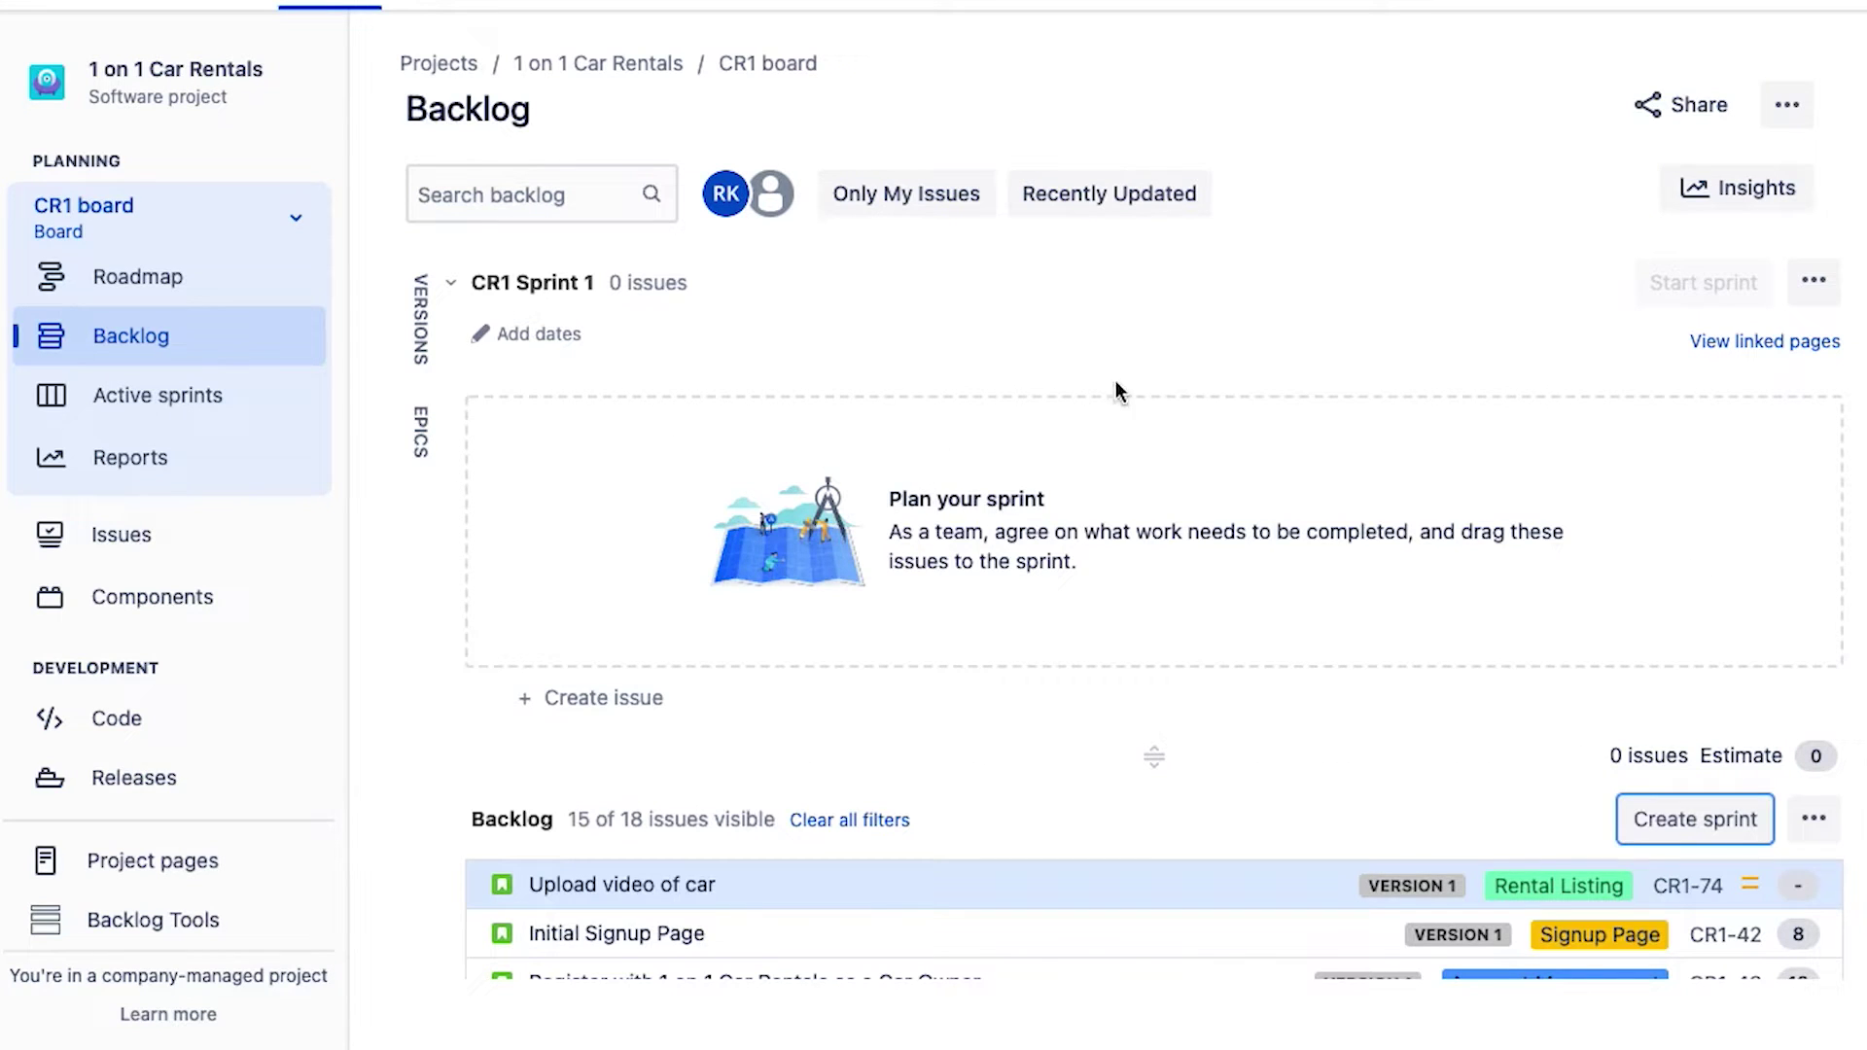
click(1805, 287)
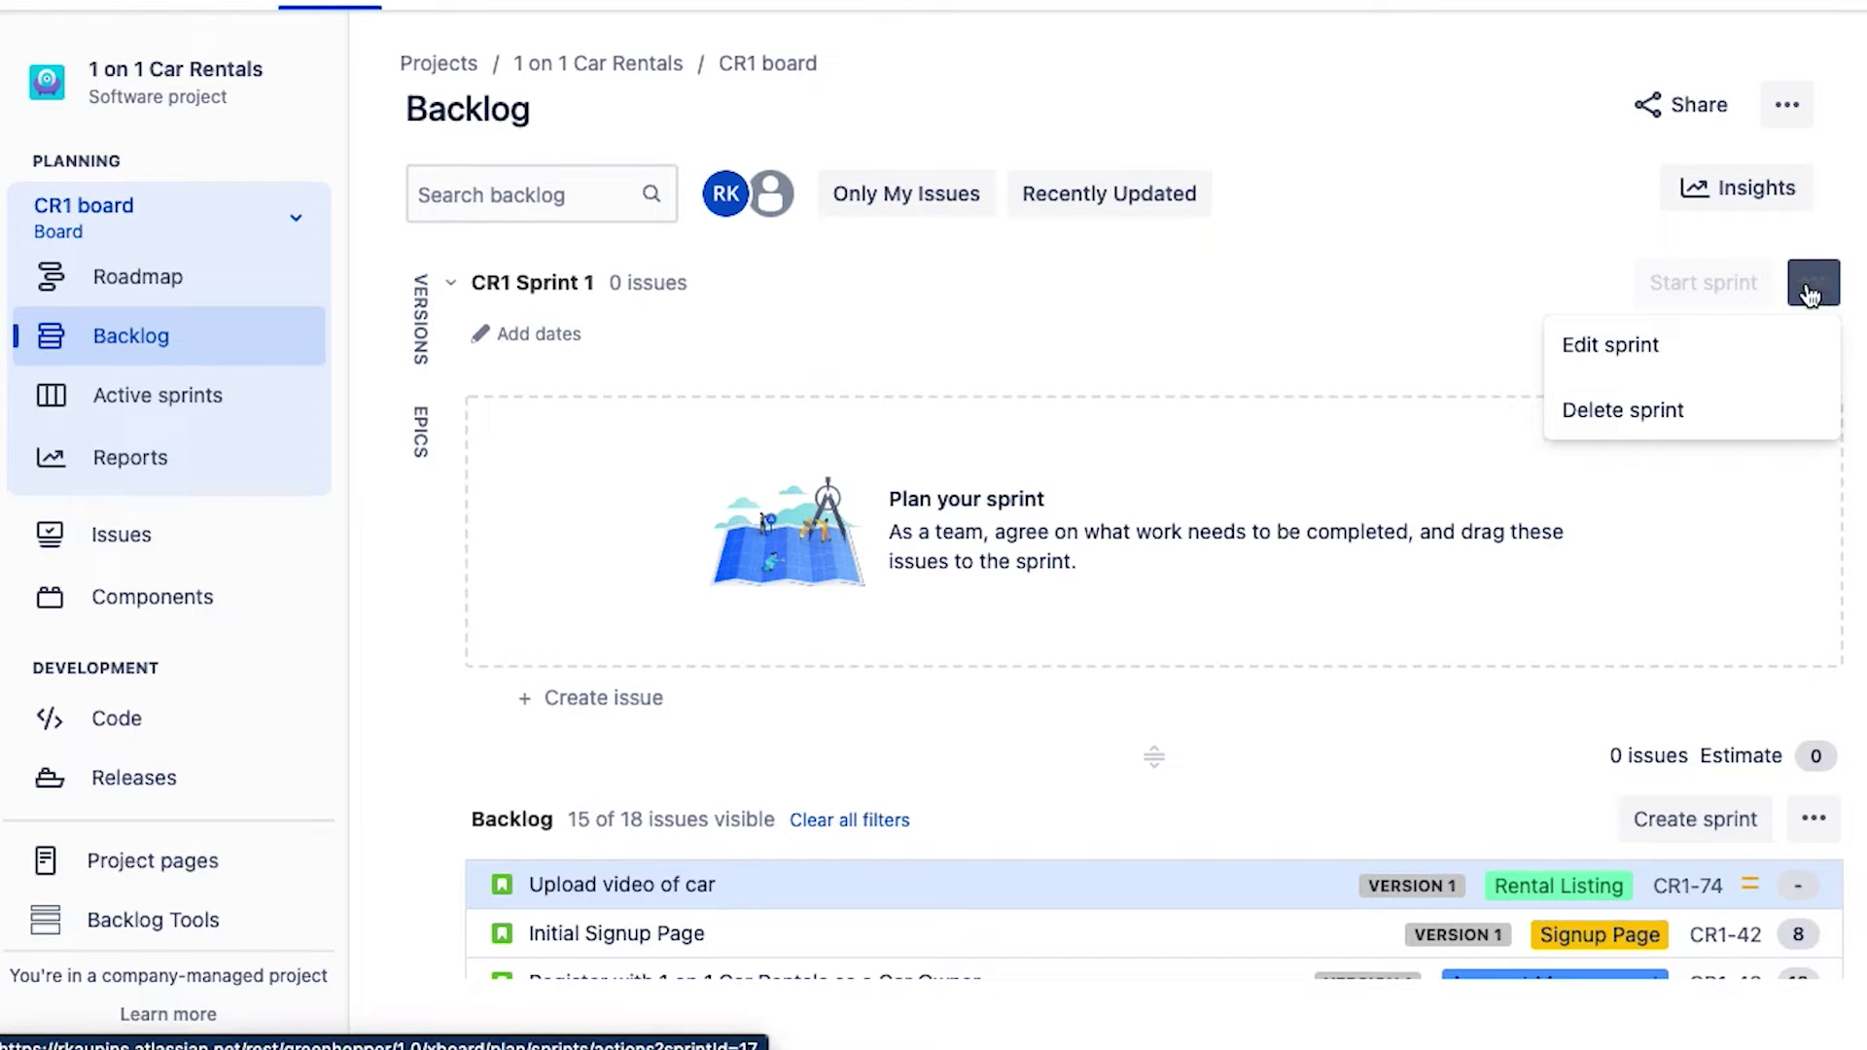
click(1638, 347)
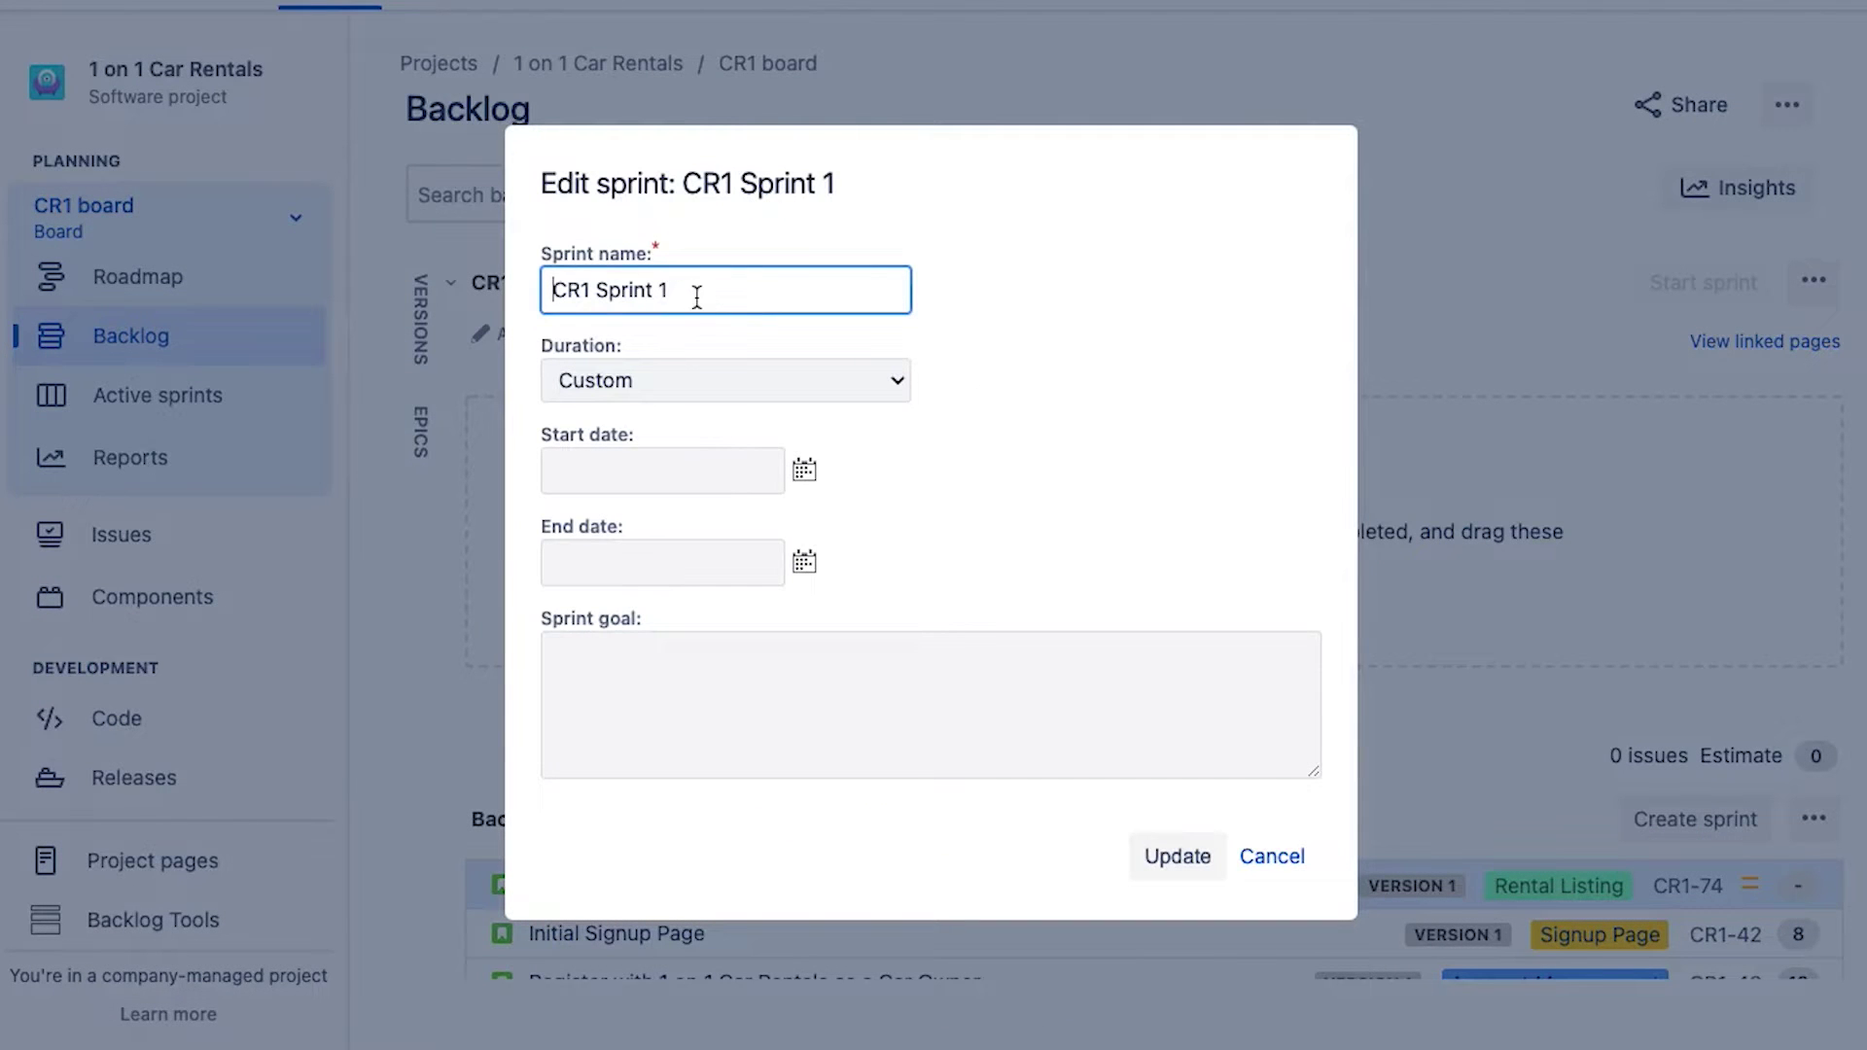
click(889, 382)
click(766, 280)
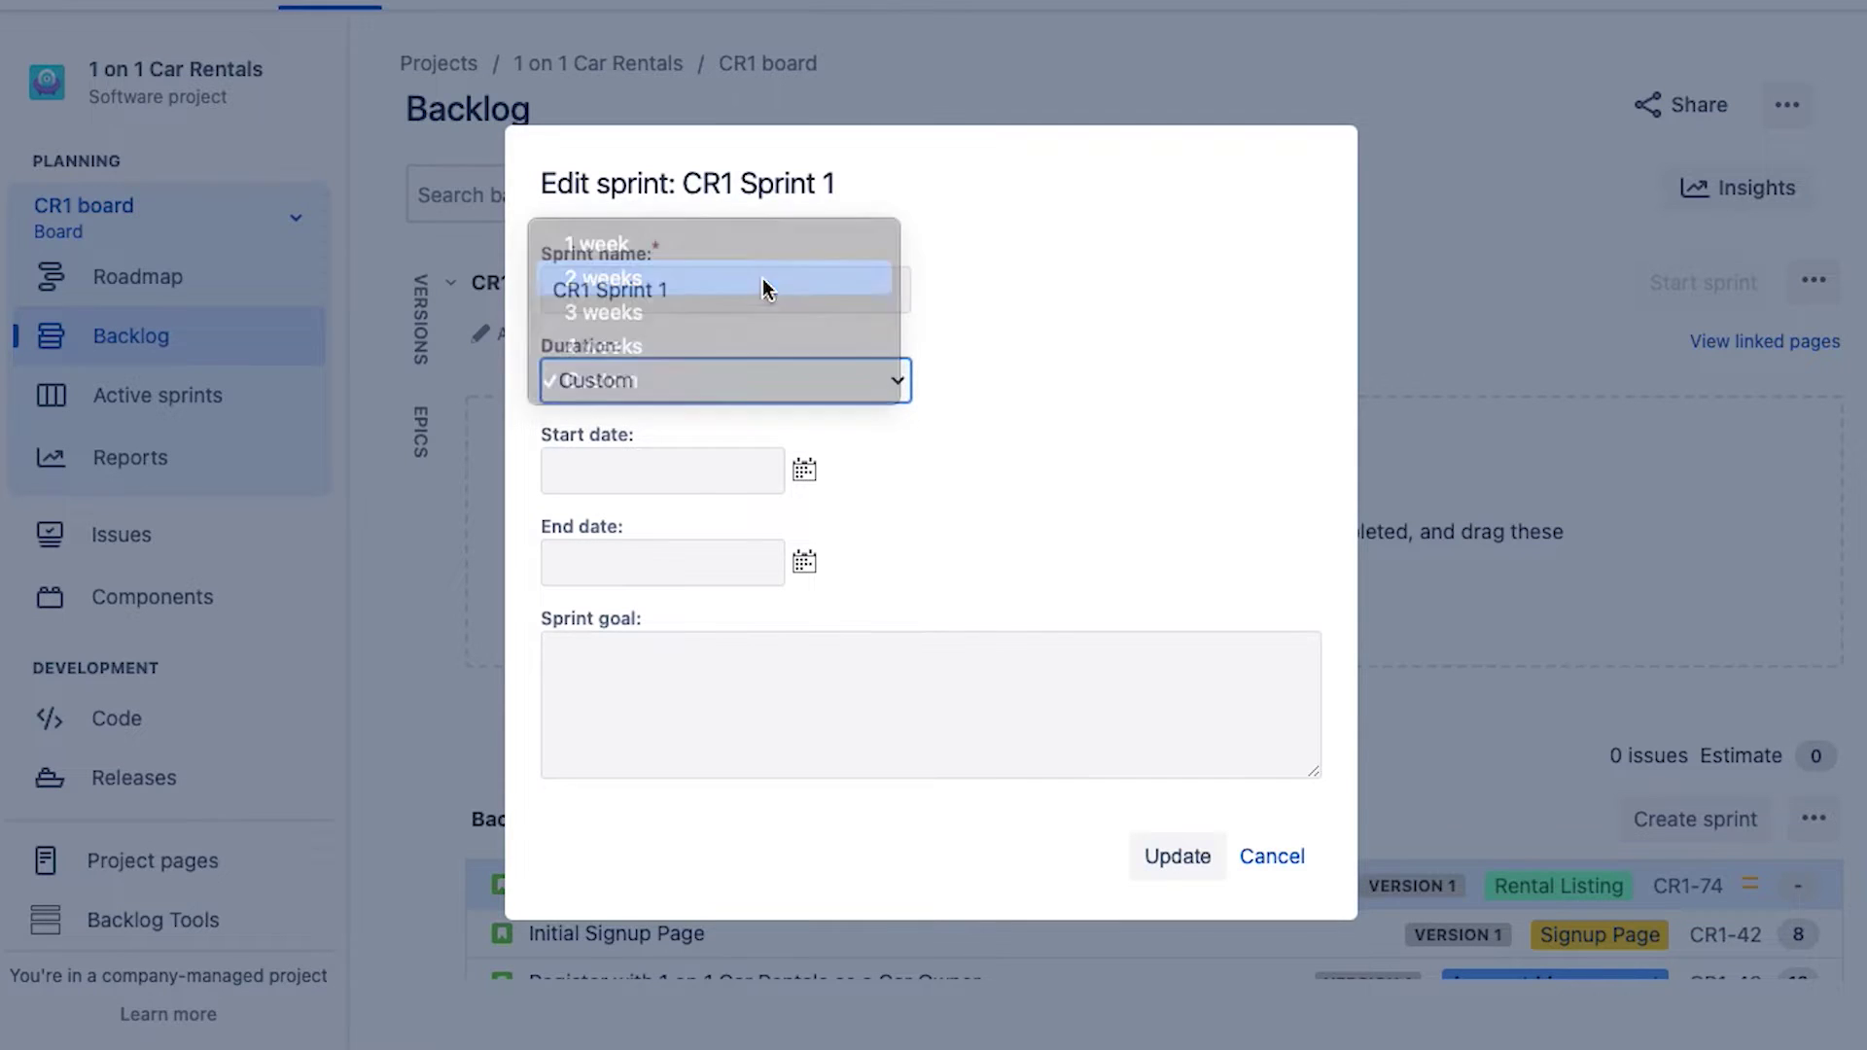
click(804, 472)
click(620, 193)
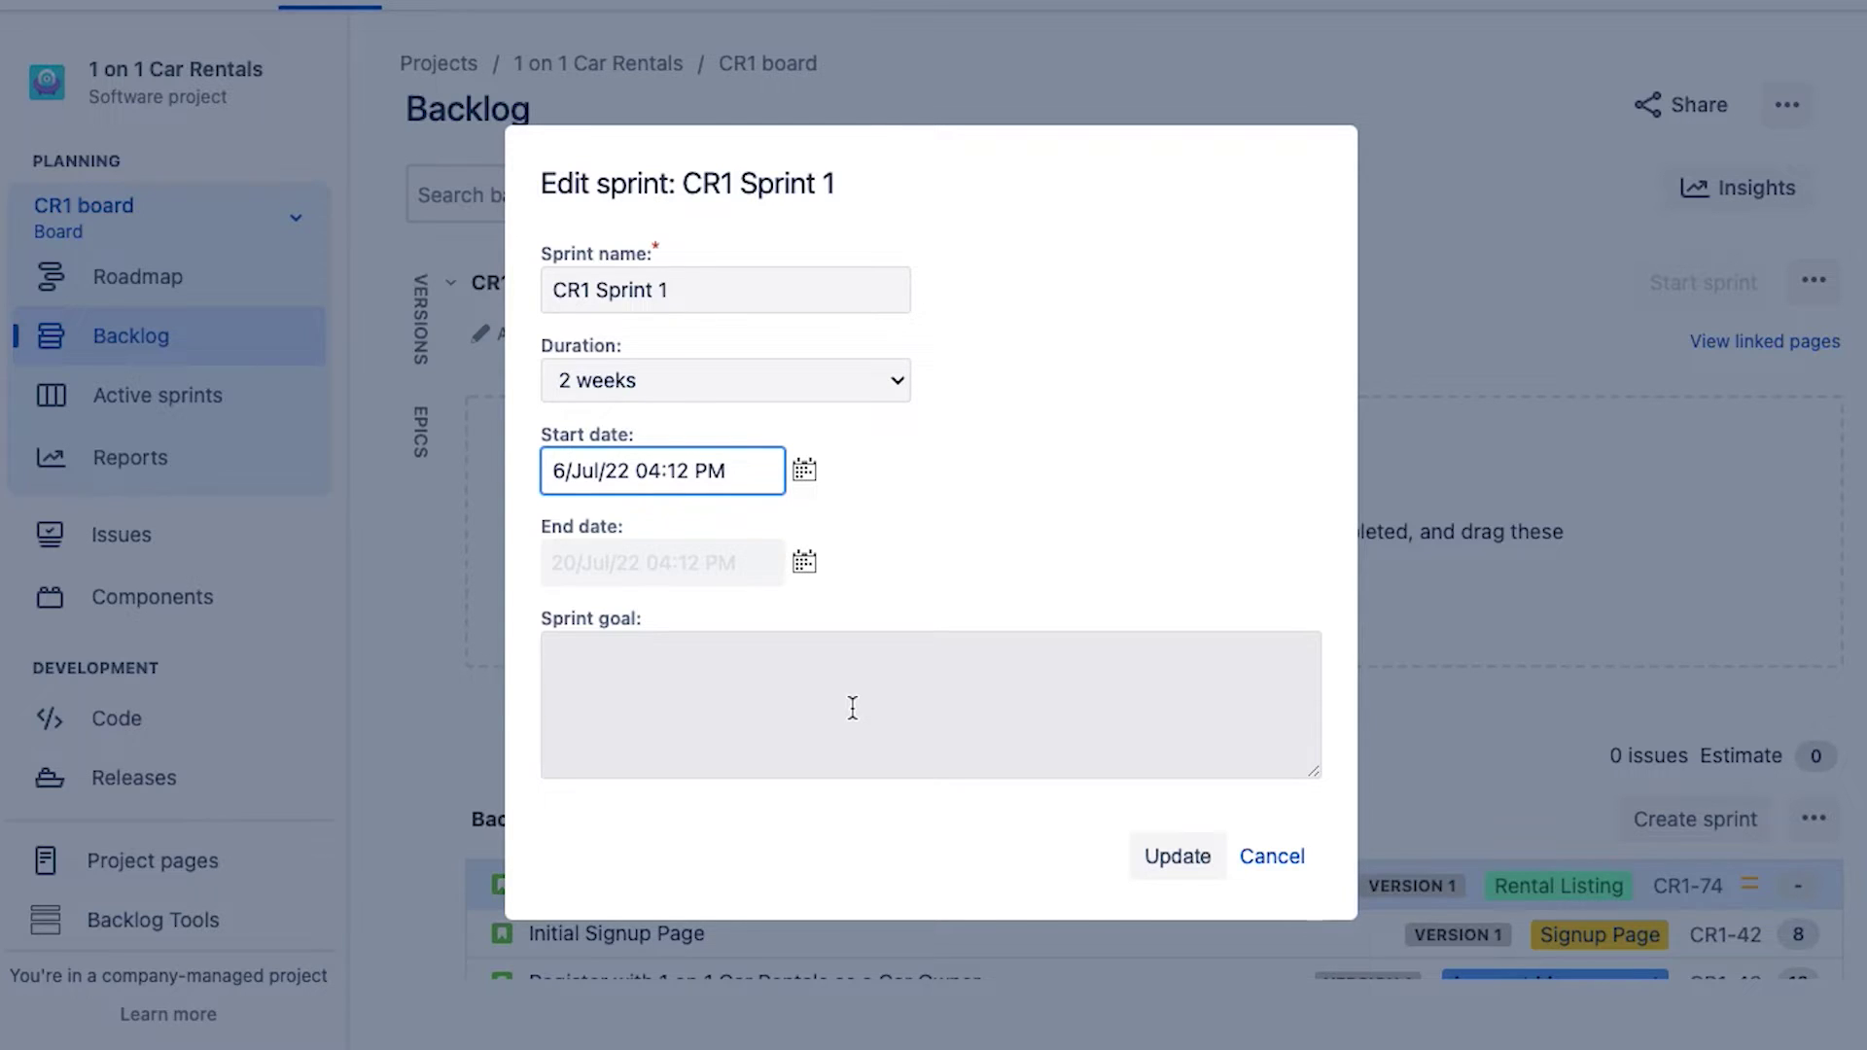
click(1197, 867)
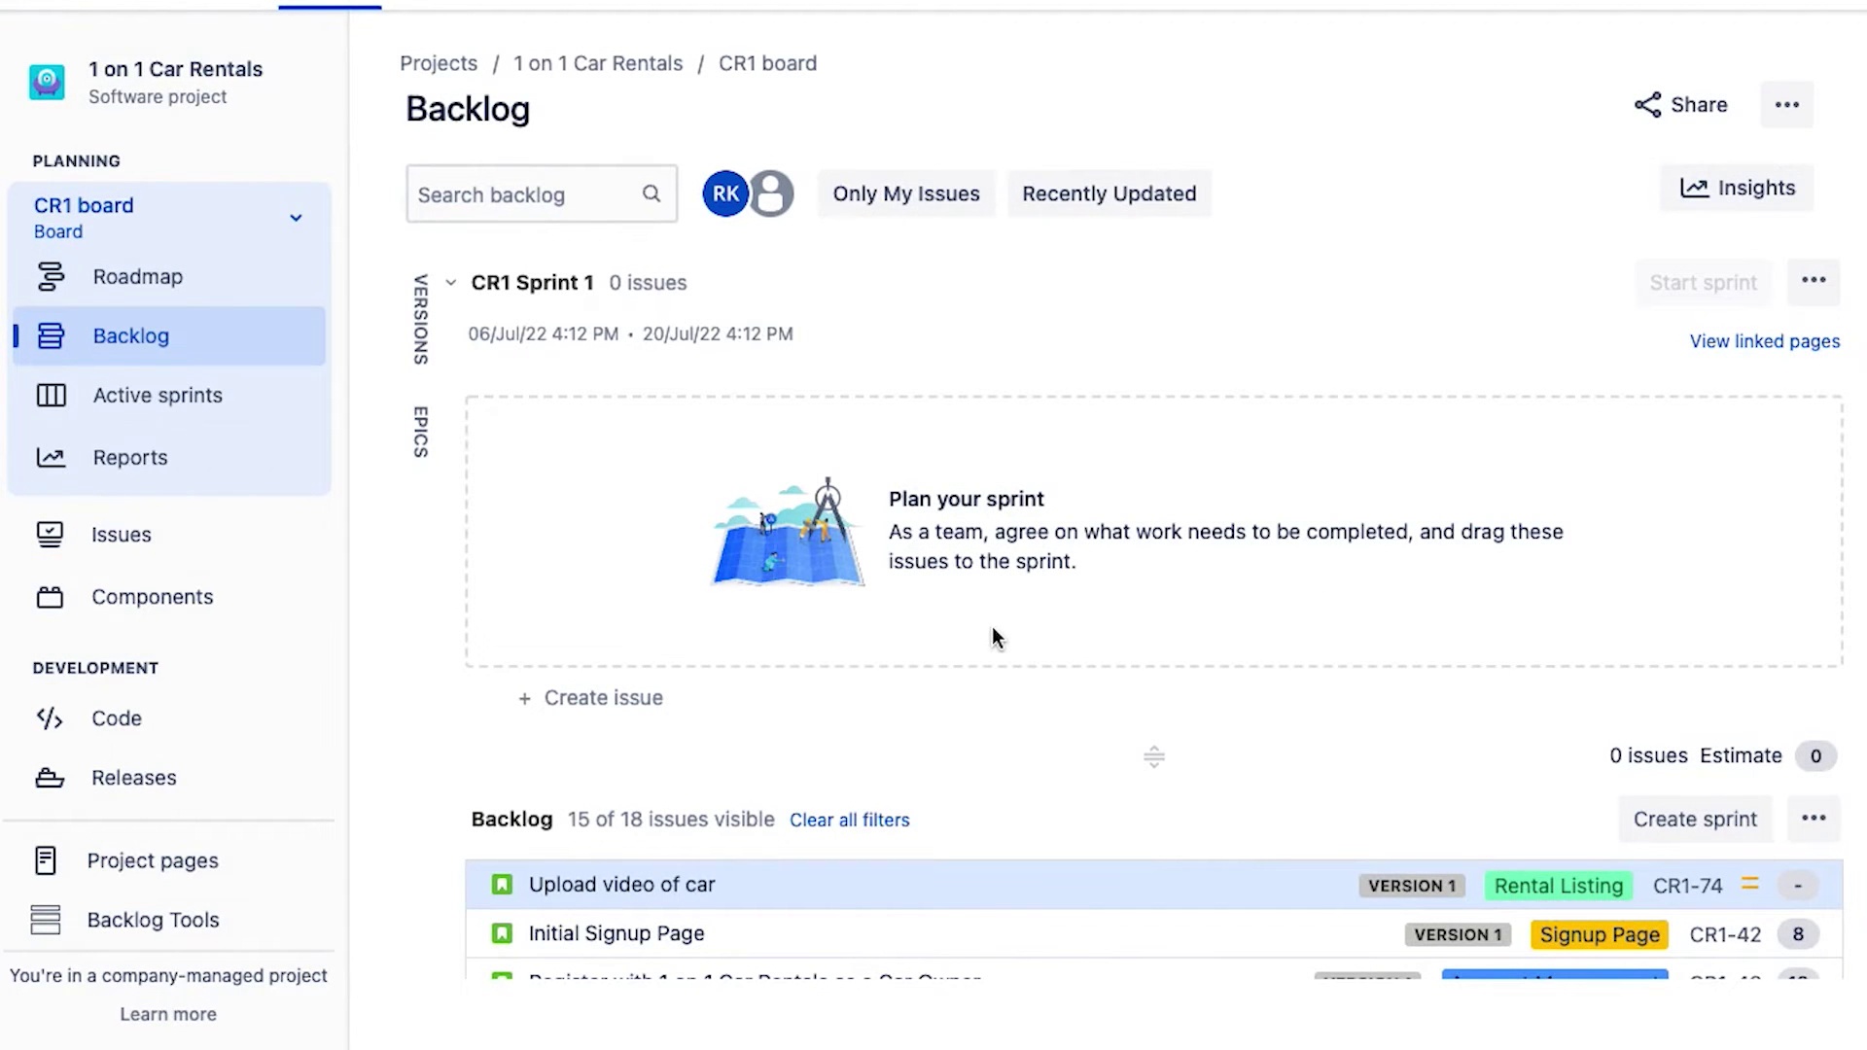
Move the stories Upload video of car, Initial Signup Page and Register with 1 on 1 Car Rentals as a Car Owner from the backlog into CR1 Sprint 1
scroll(993, 628, down, 3)
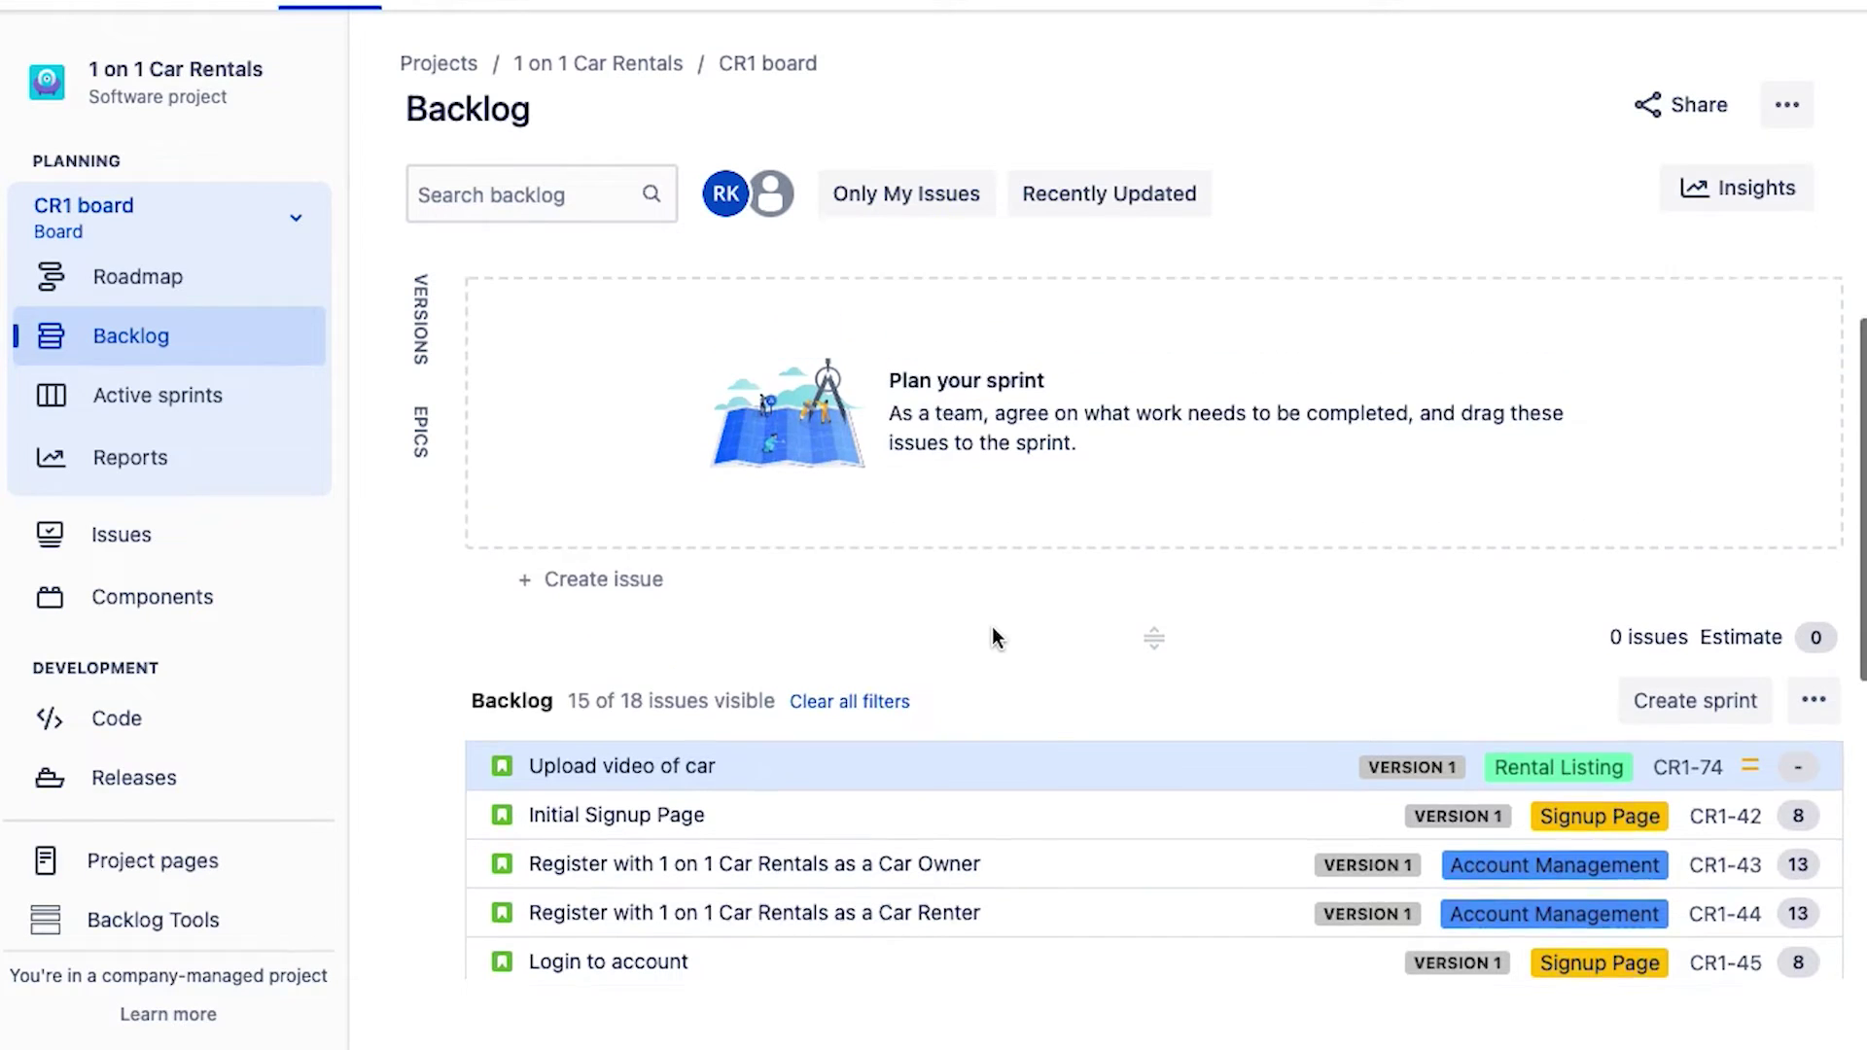
drag(723, 830, 778, 448)
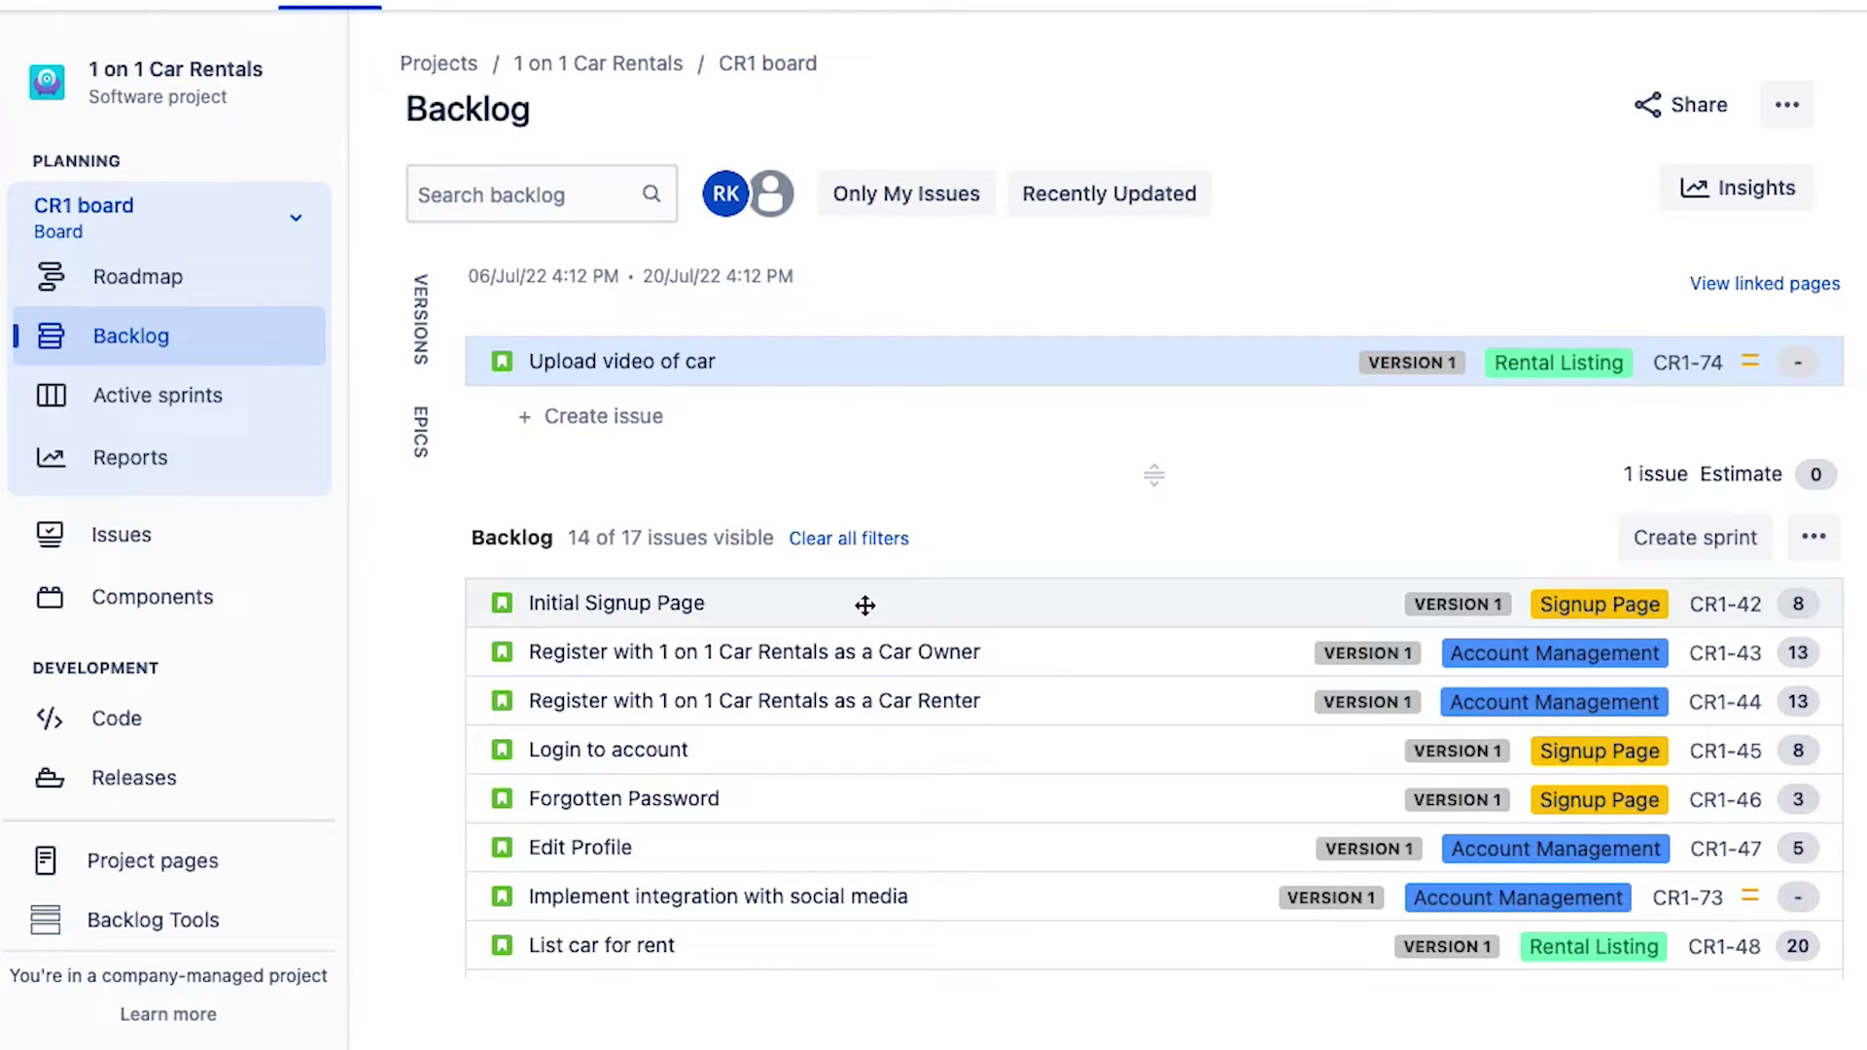
drag(905, 578, 875, 439)
drag(880, 699, 865, 557)
scroll(863, 550, down, 1)
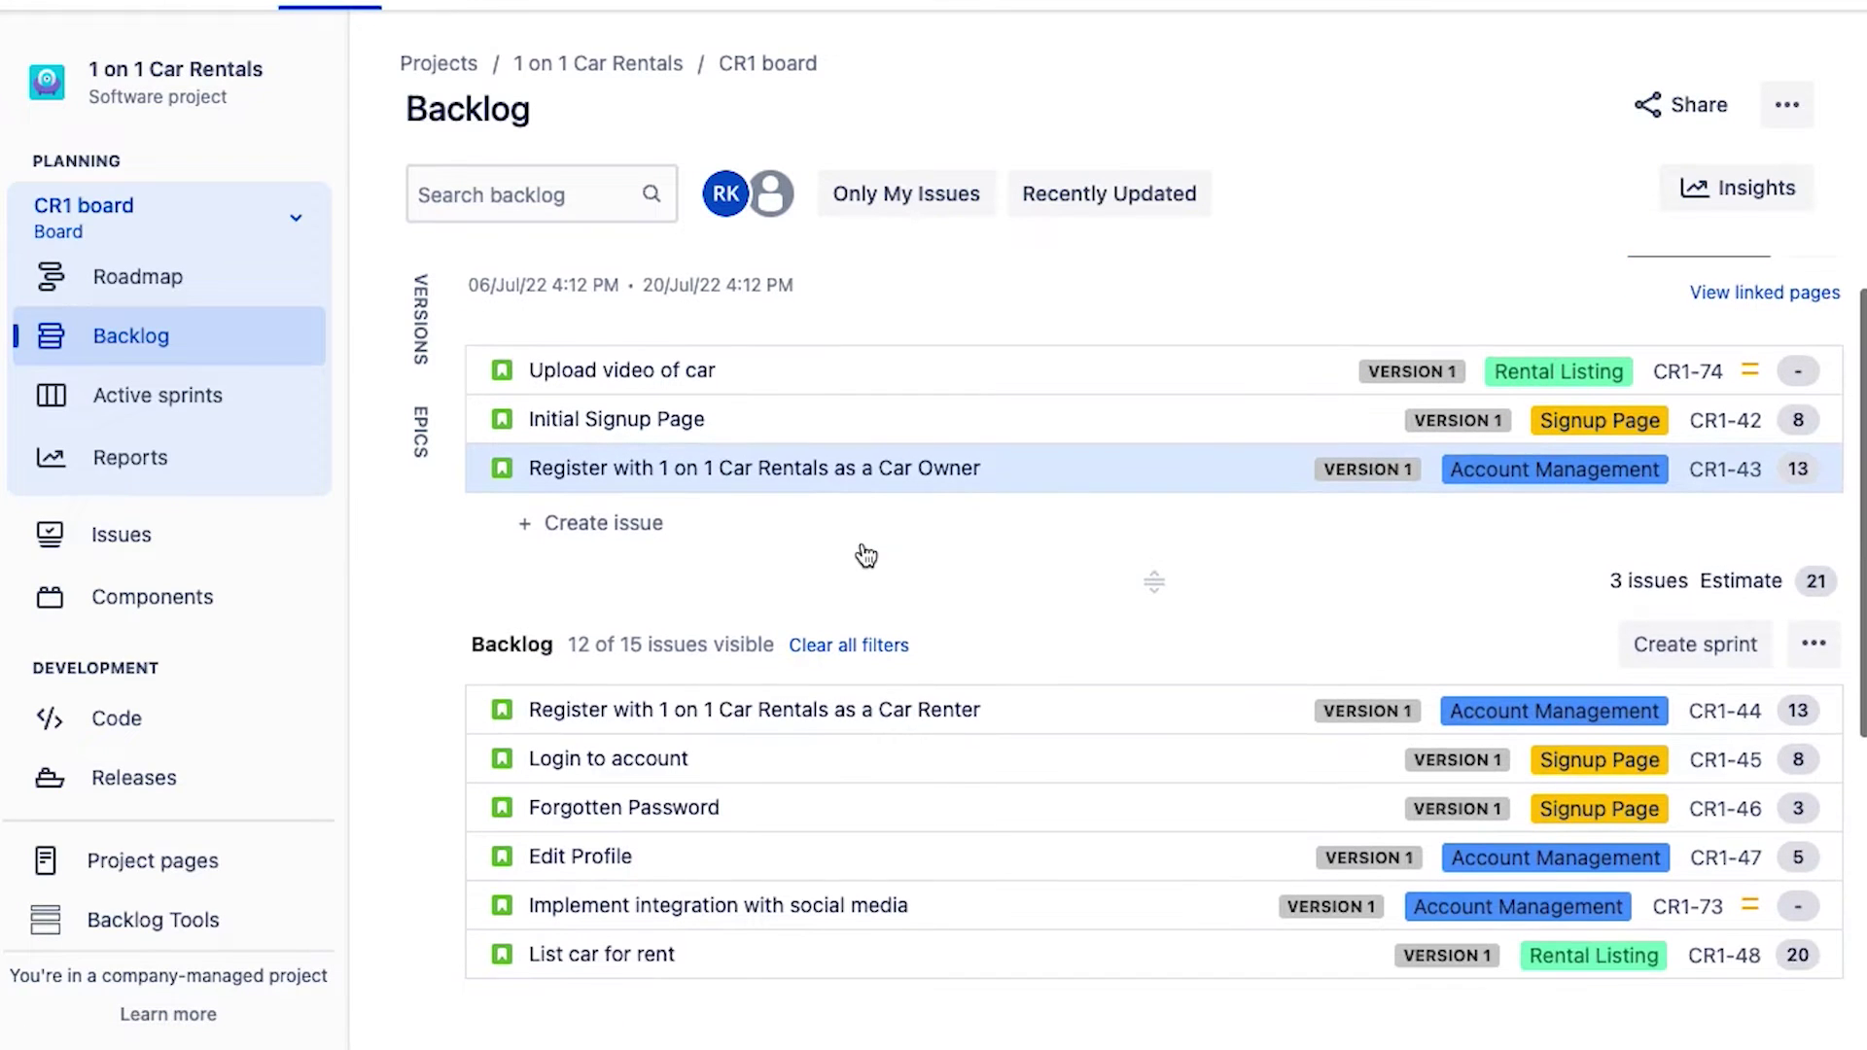
Open the Upload video of car story in the sprint and add a subtask named Development
scroll(876, 535, up, 1)
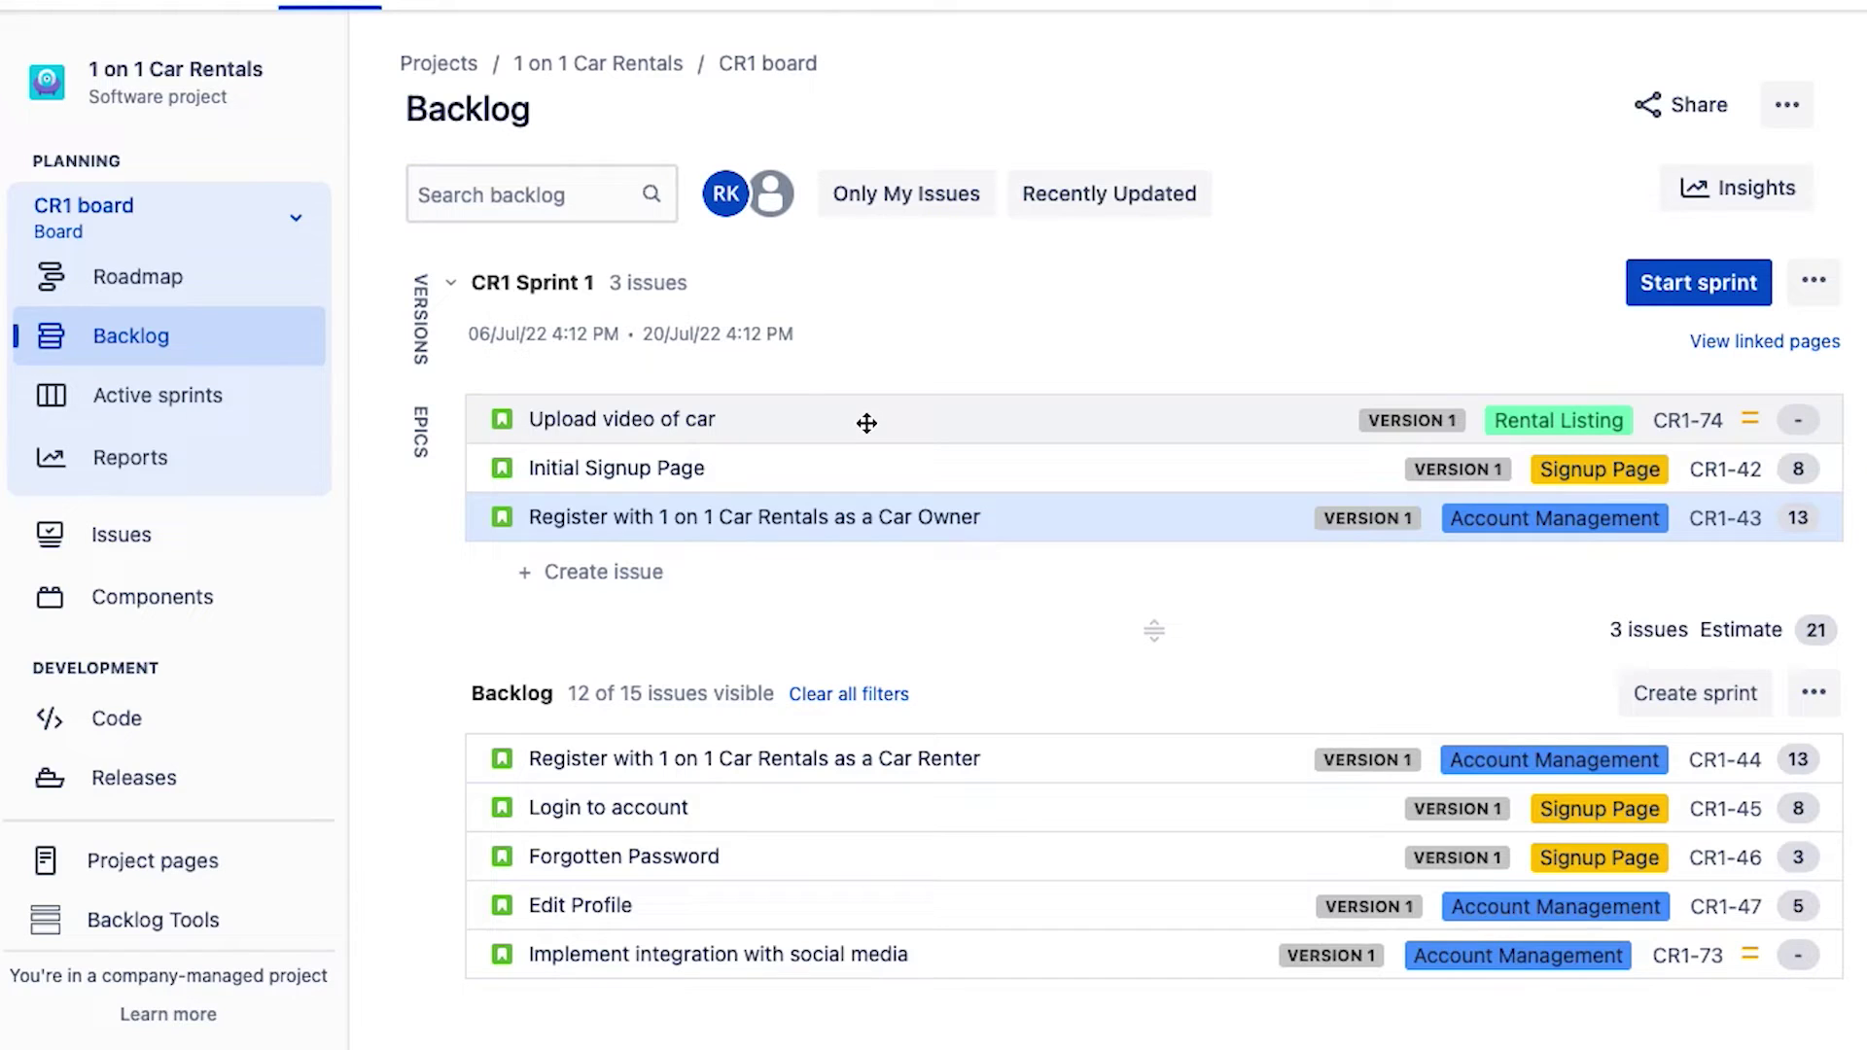
click(756, 429)
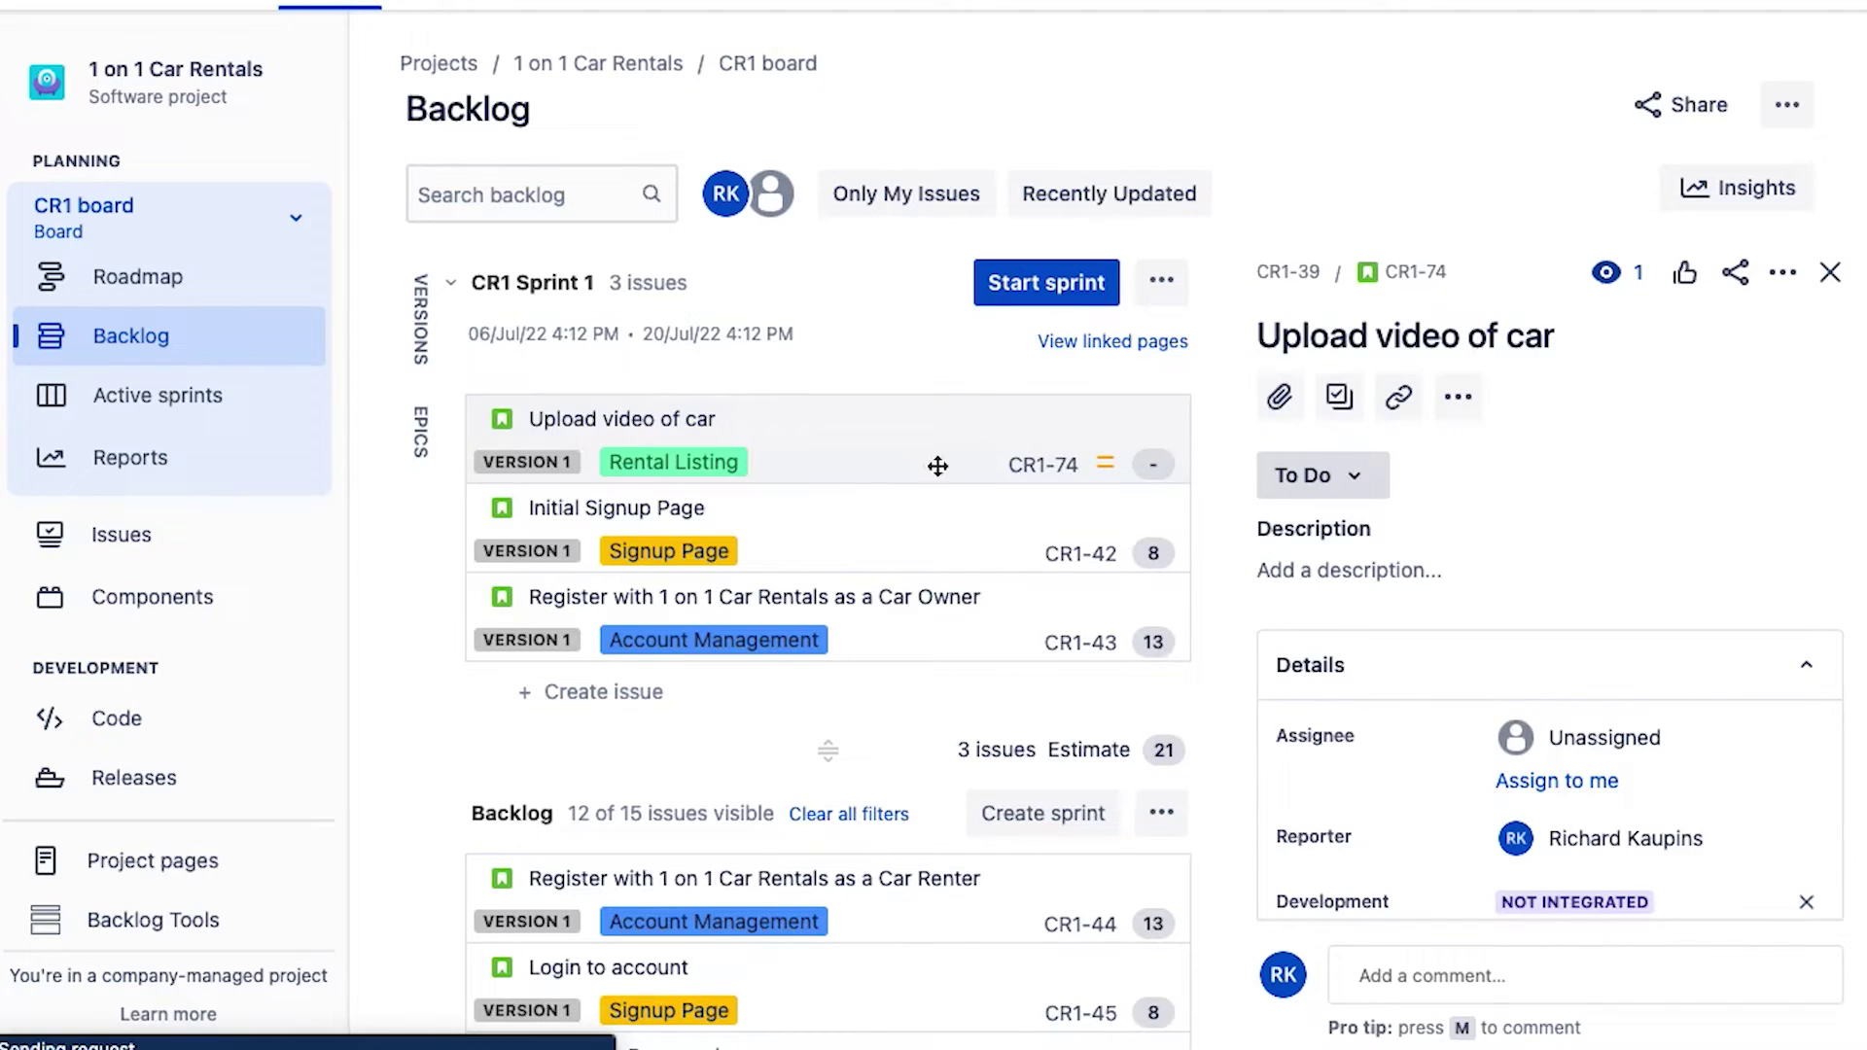
scroll(1596, 498, down, 2)
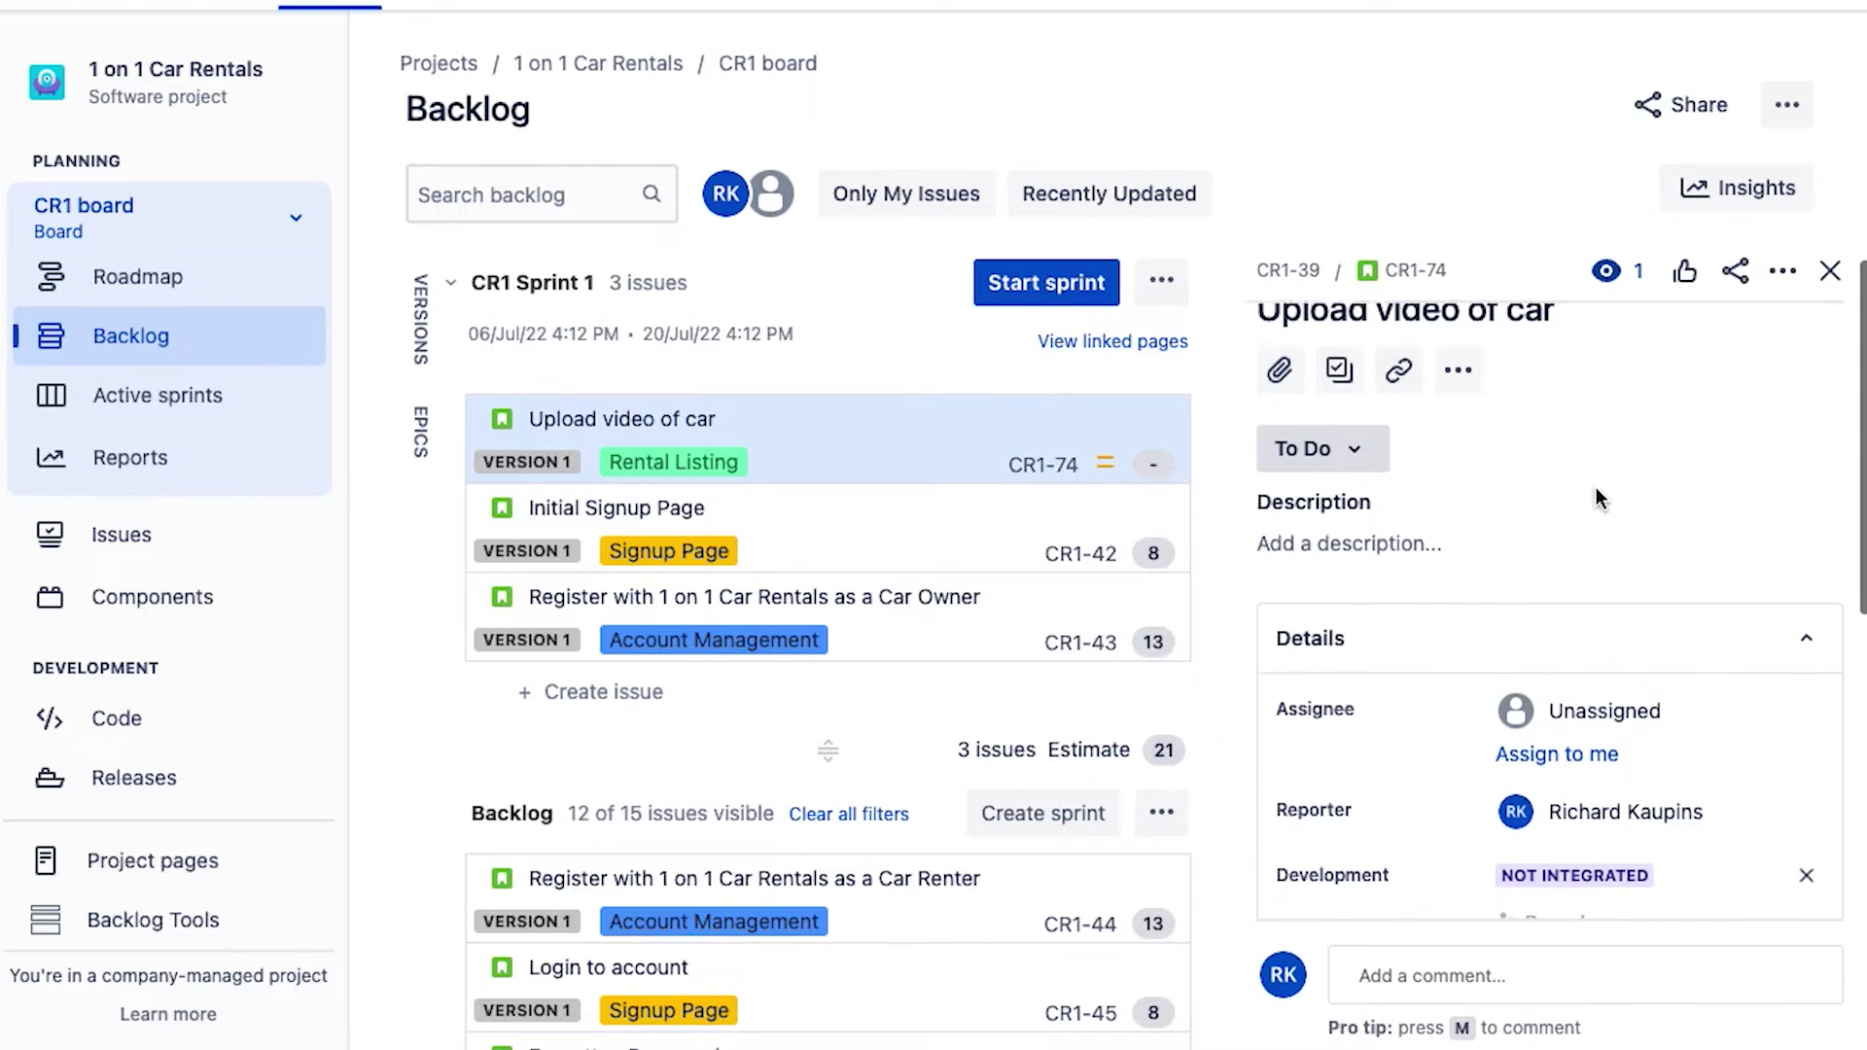
scroll(1596, 498, up, 1)
scroll(1595, 498, up, 1)
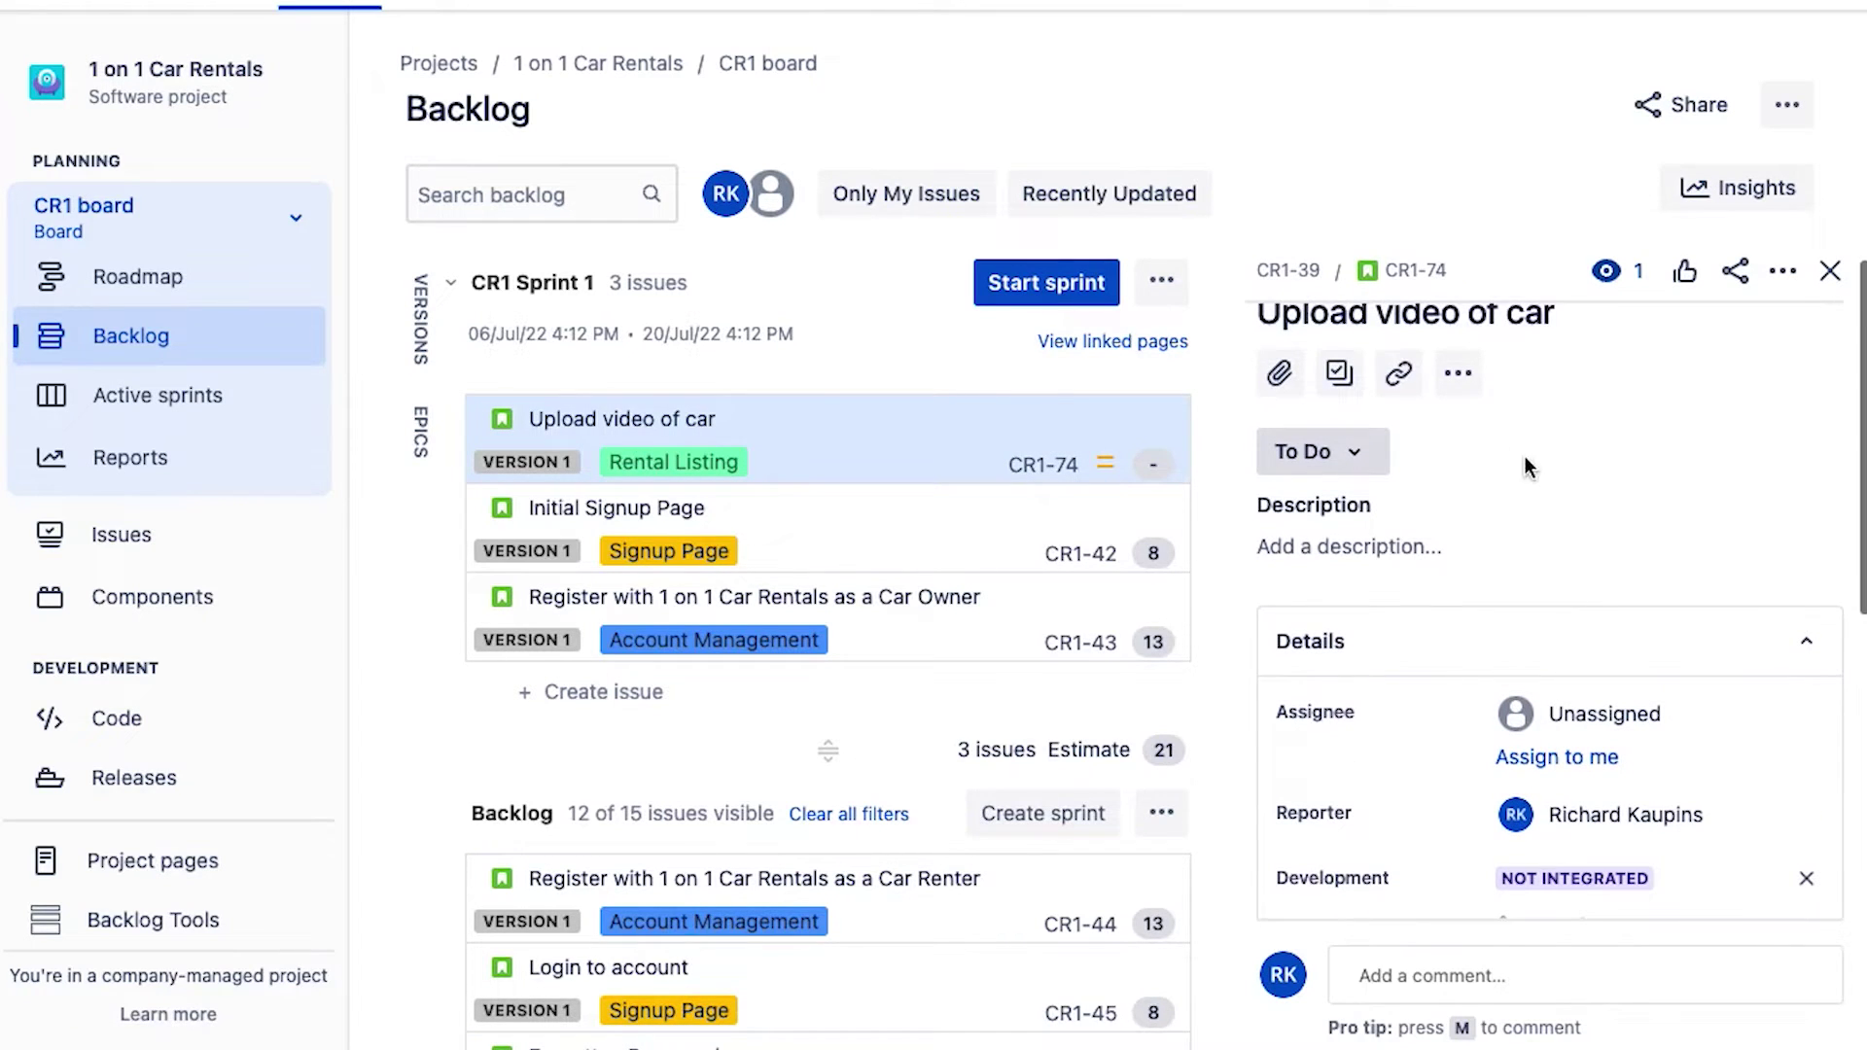
click(1340, 388)
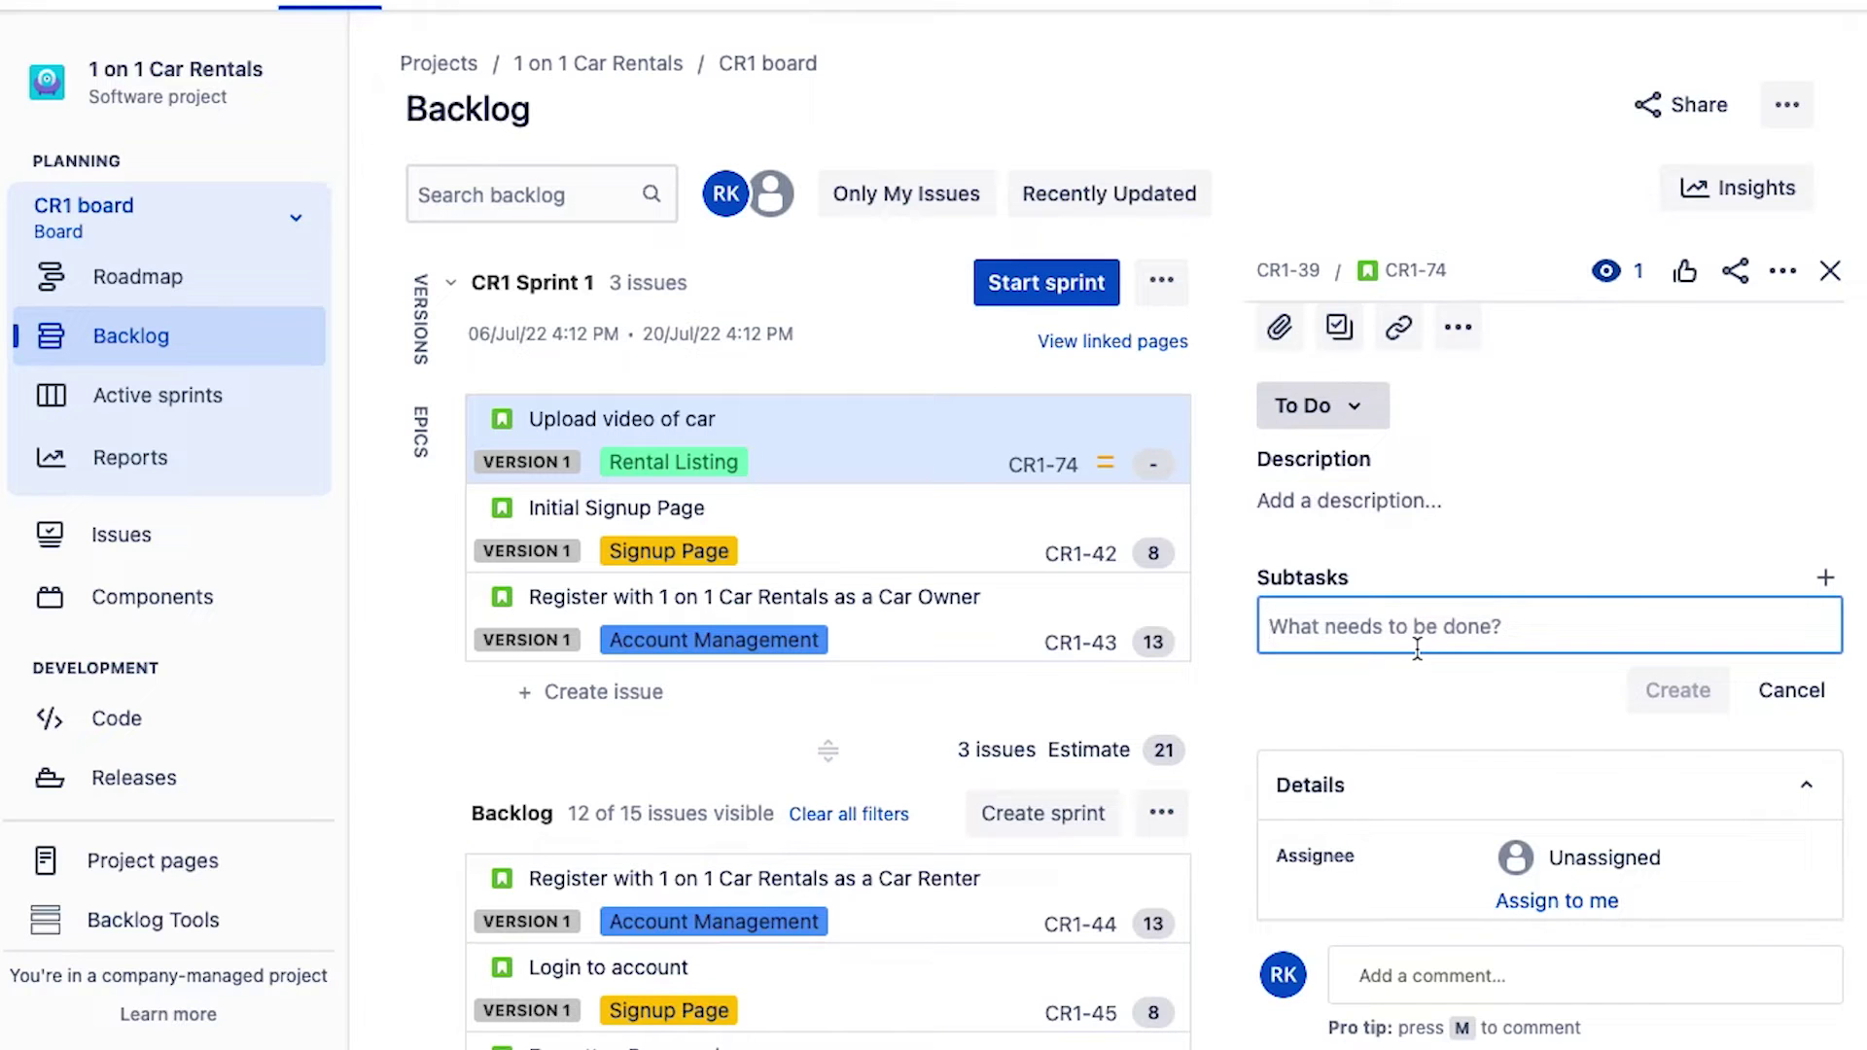
text(Development)
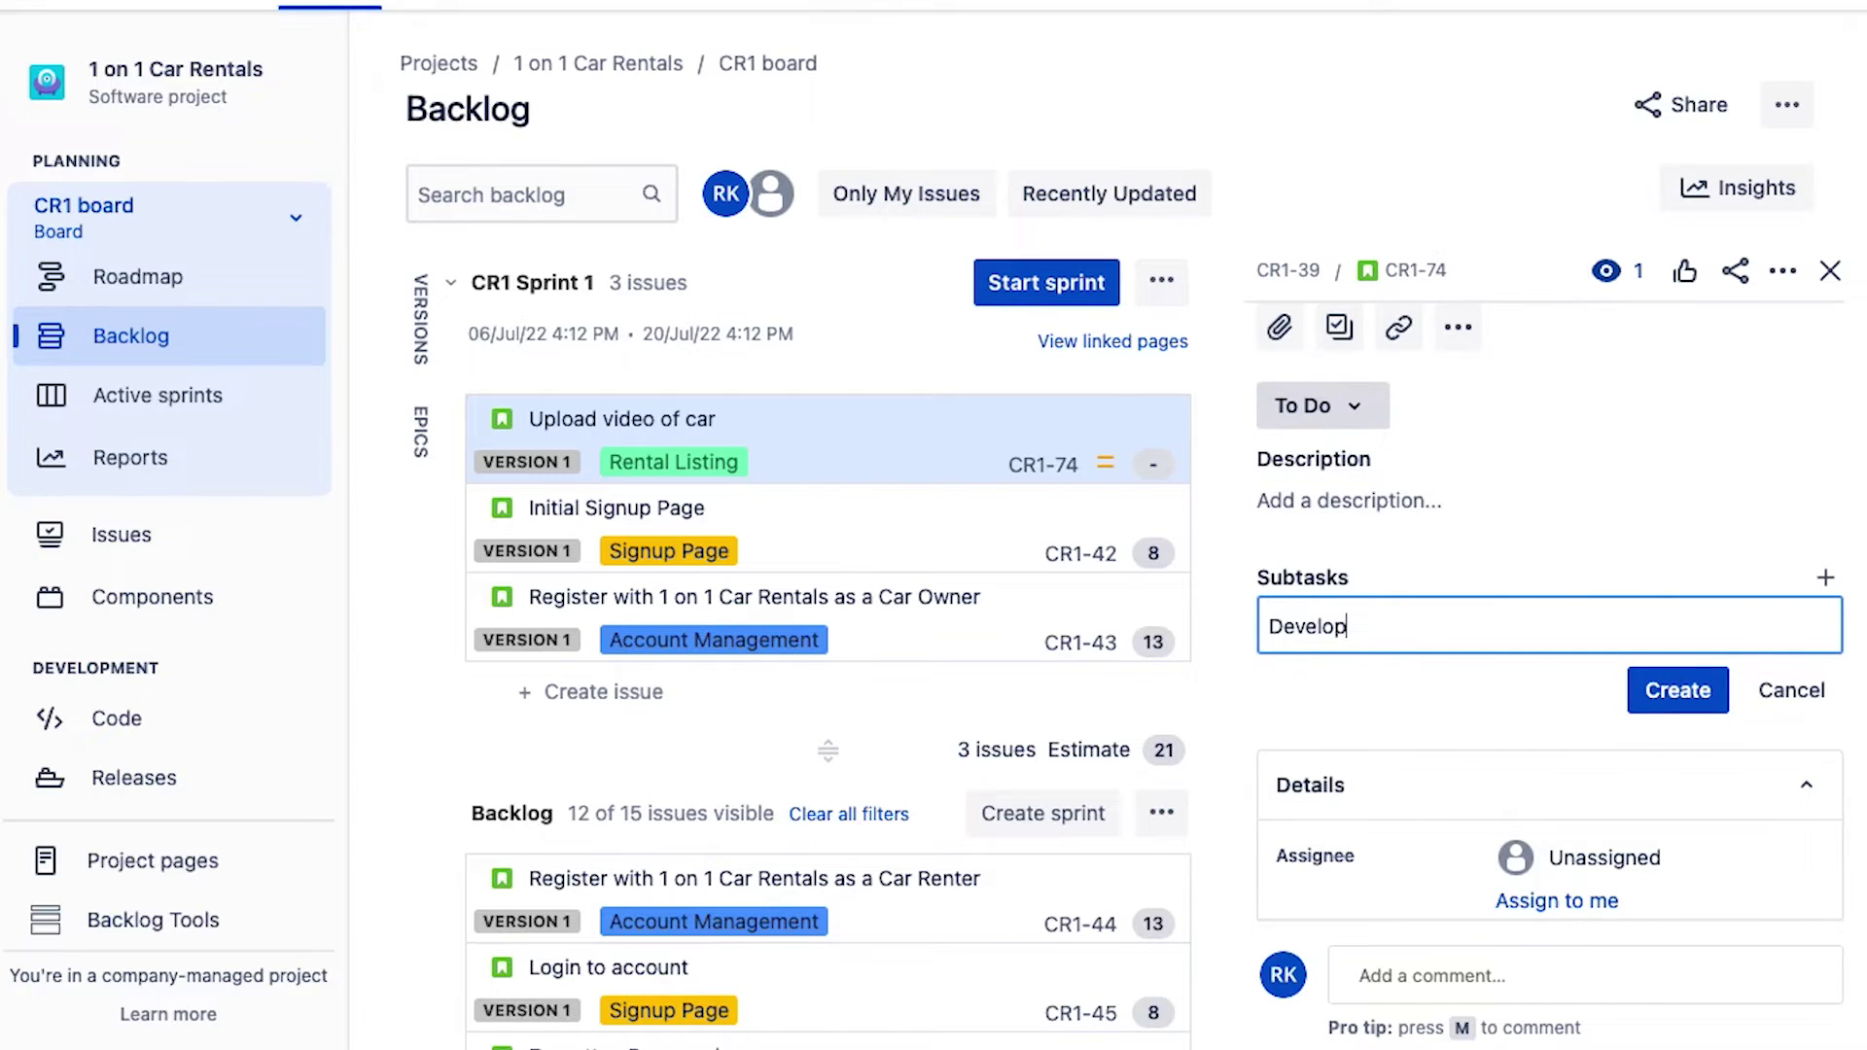
key(Return)
Add two more subtasks to the Upload video of car story: Testing and Review by the Product Owner
text(Testing)
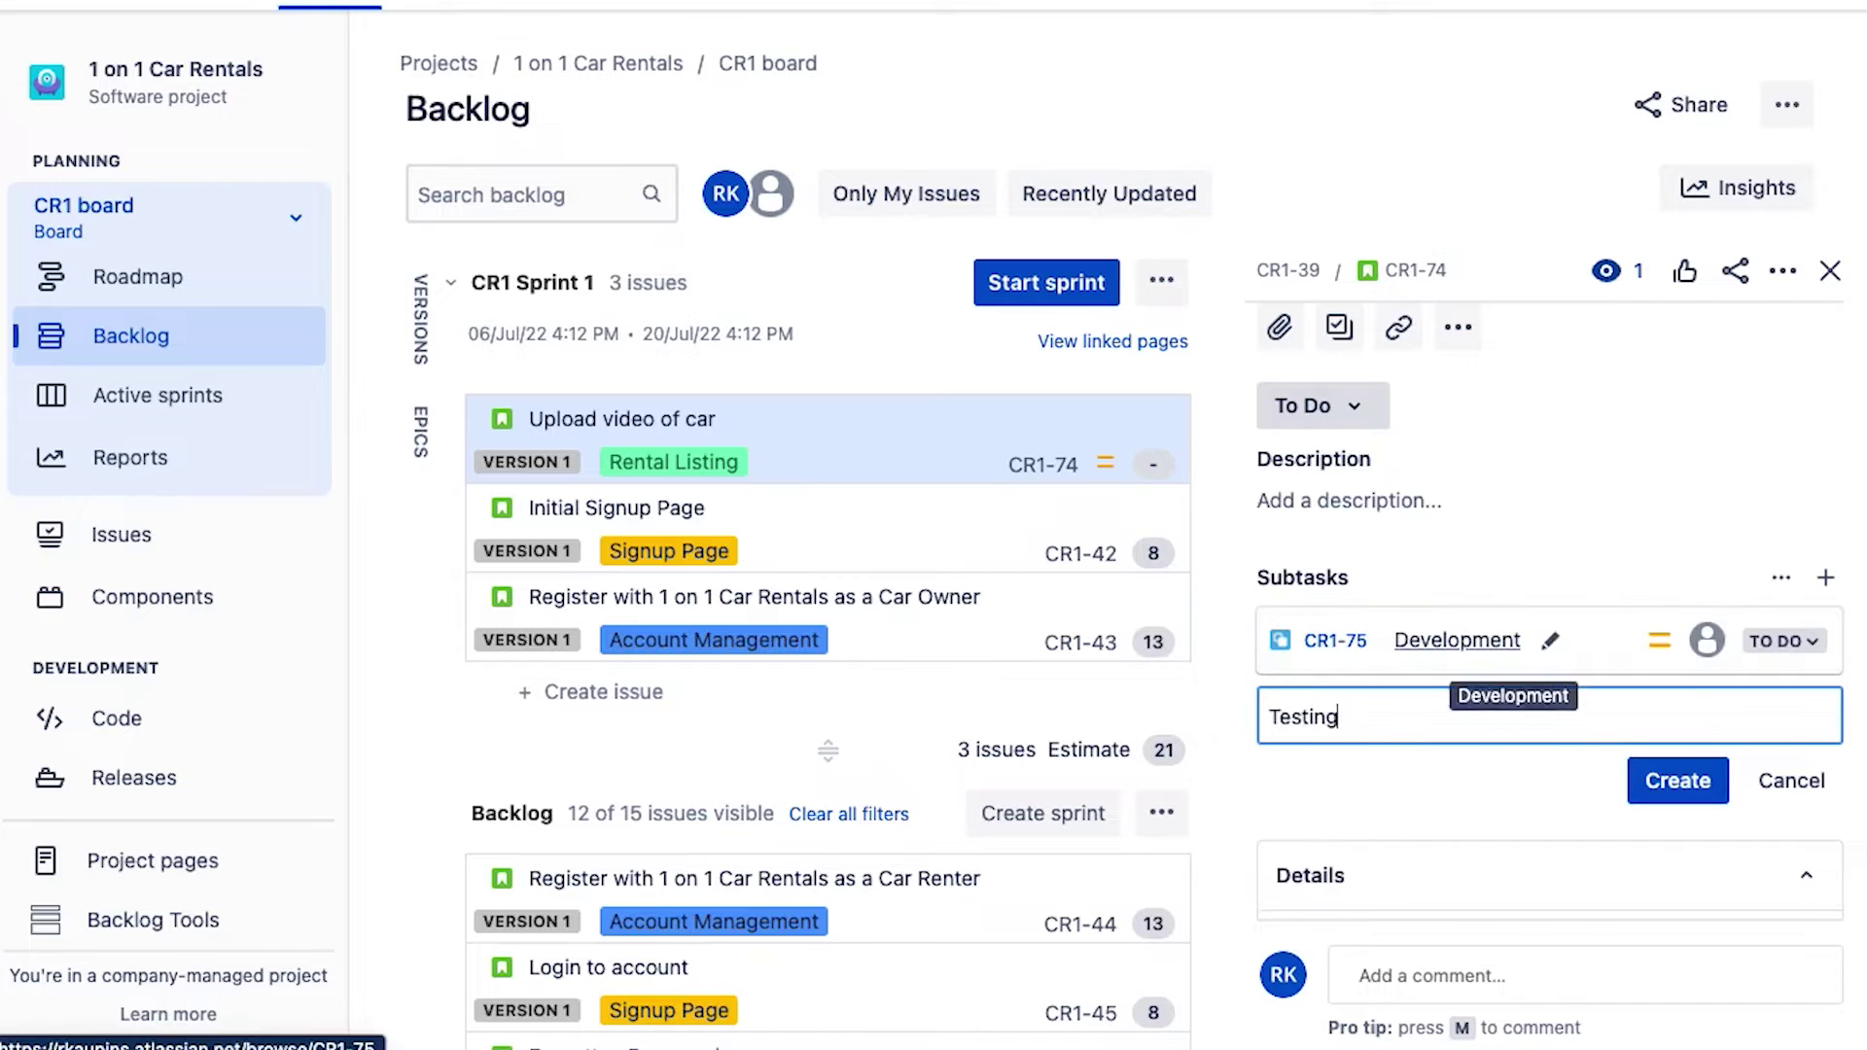
key(Return)
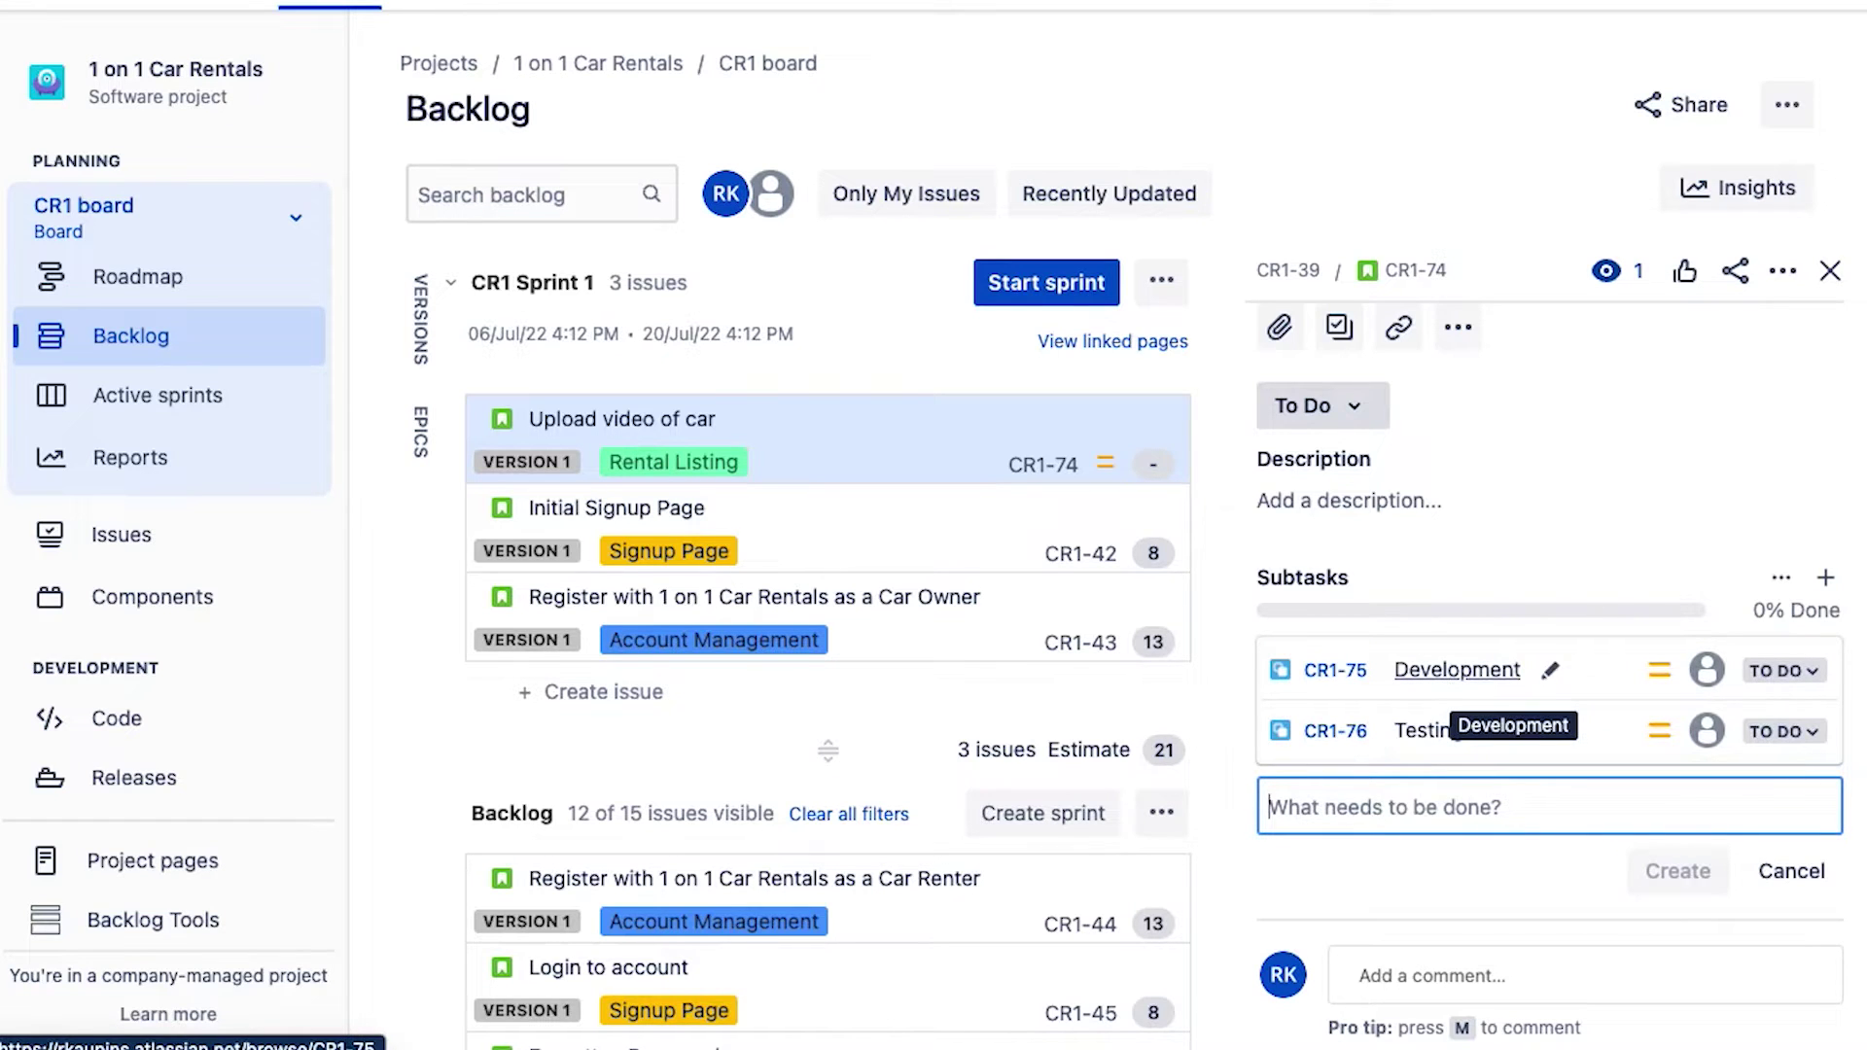
text(Review by the Pro)
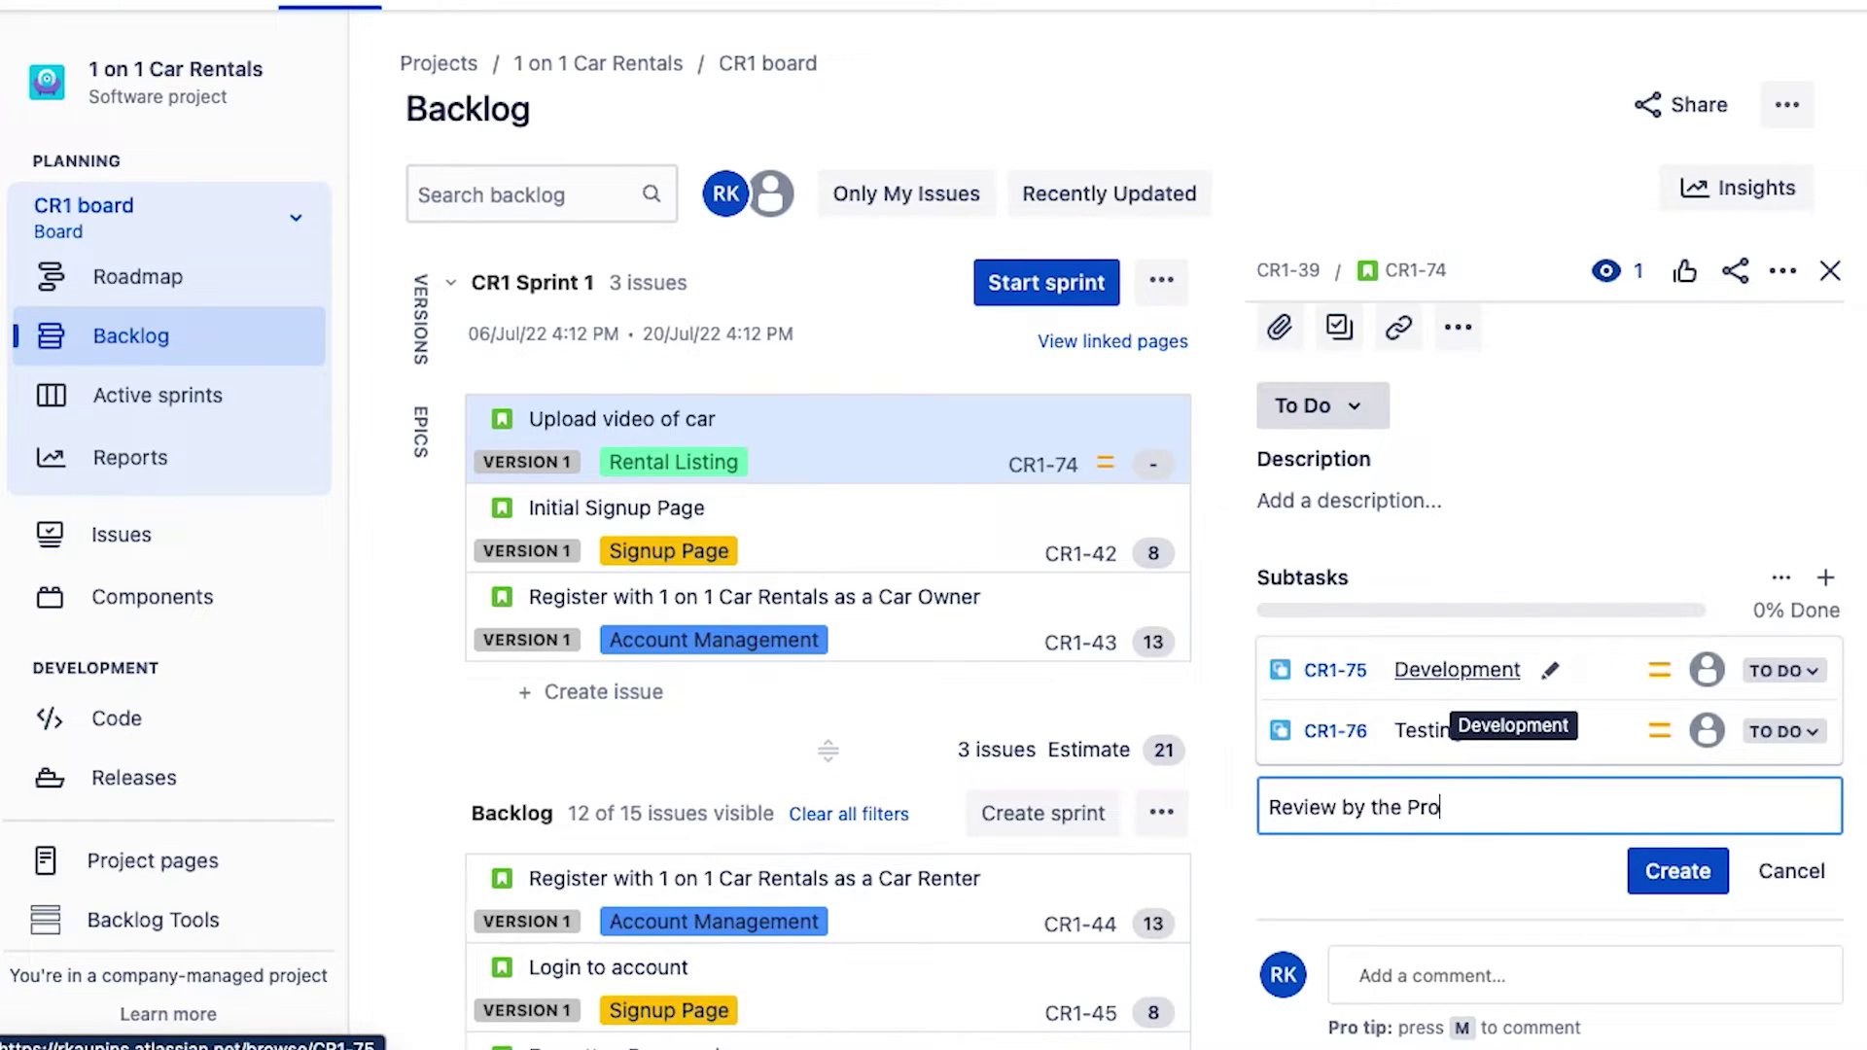
text(duct Owner)
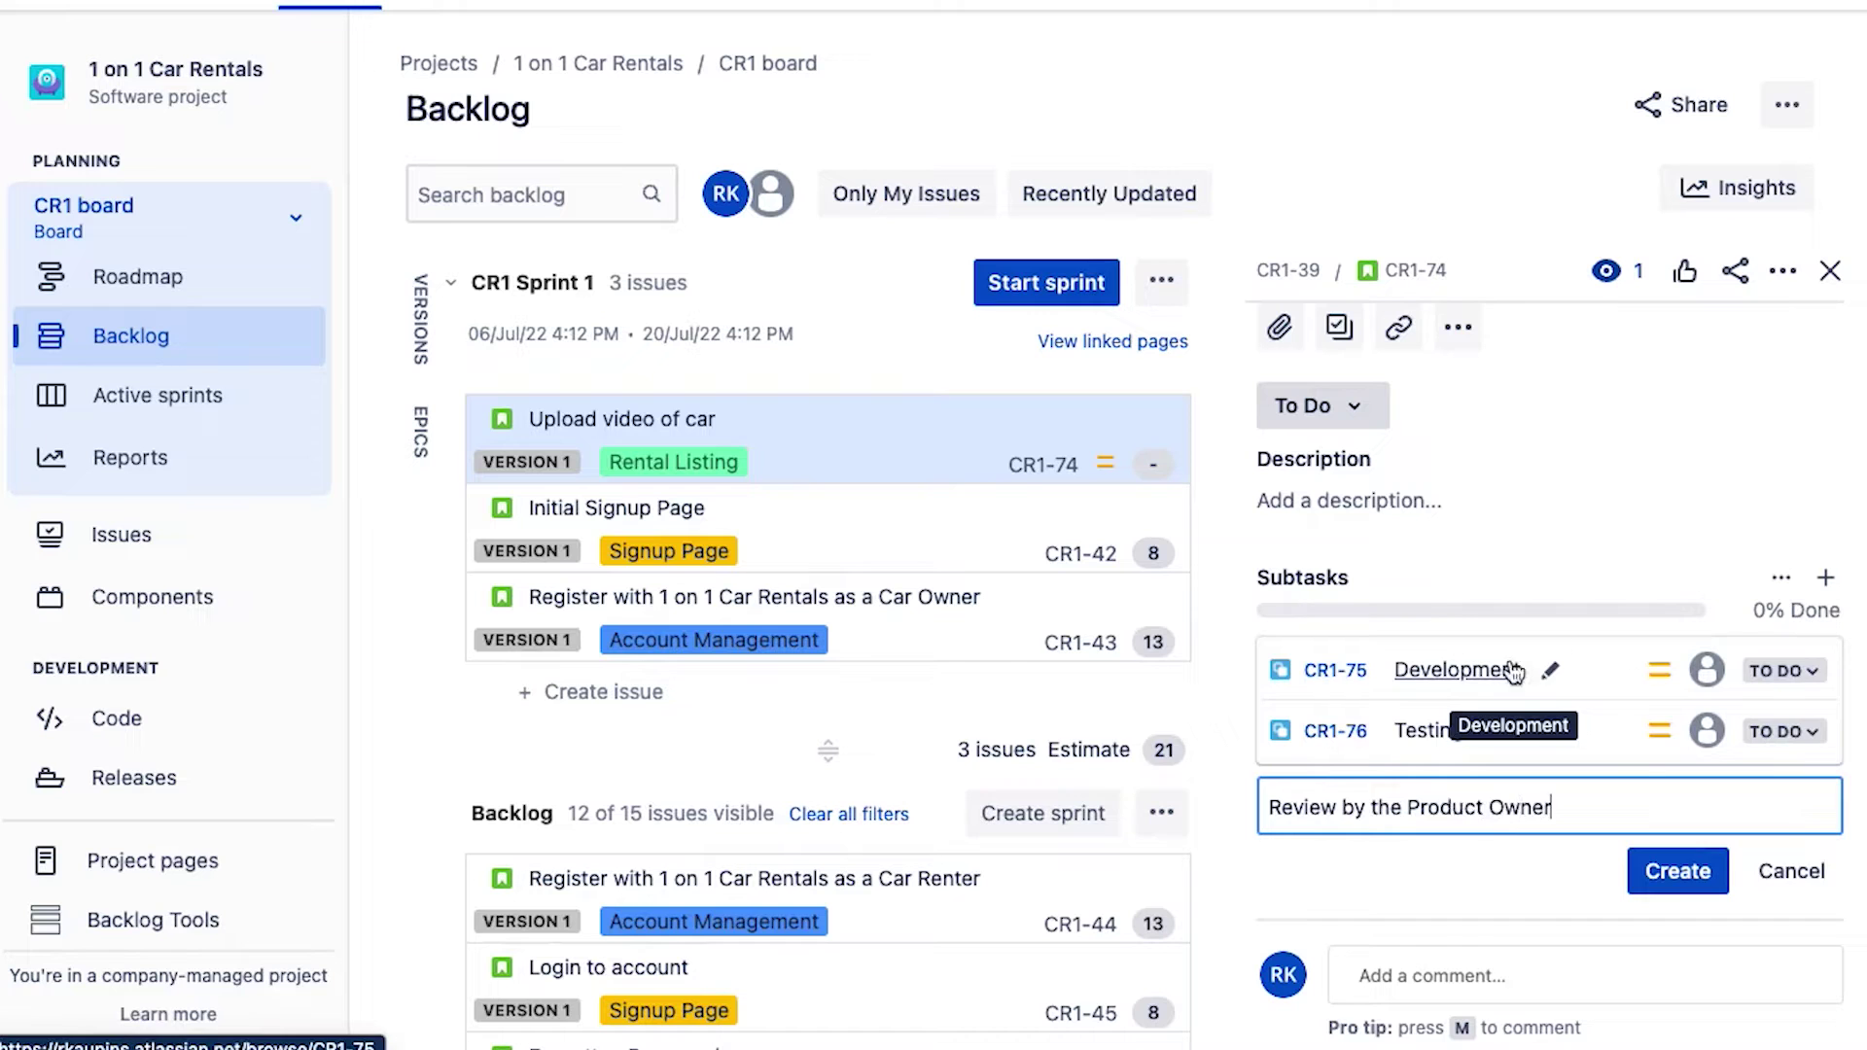
click(1678, 870)
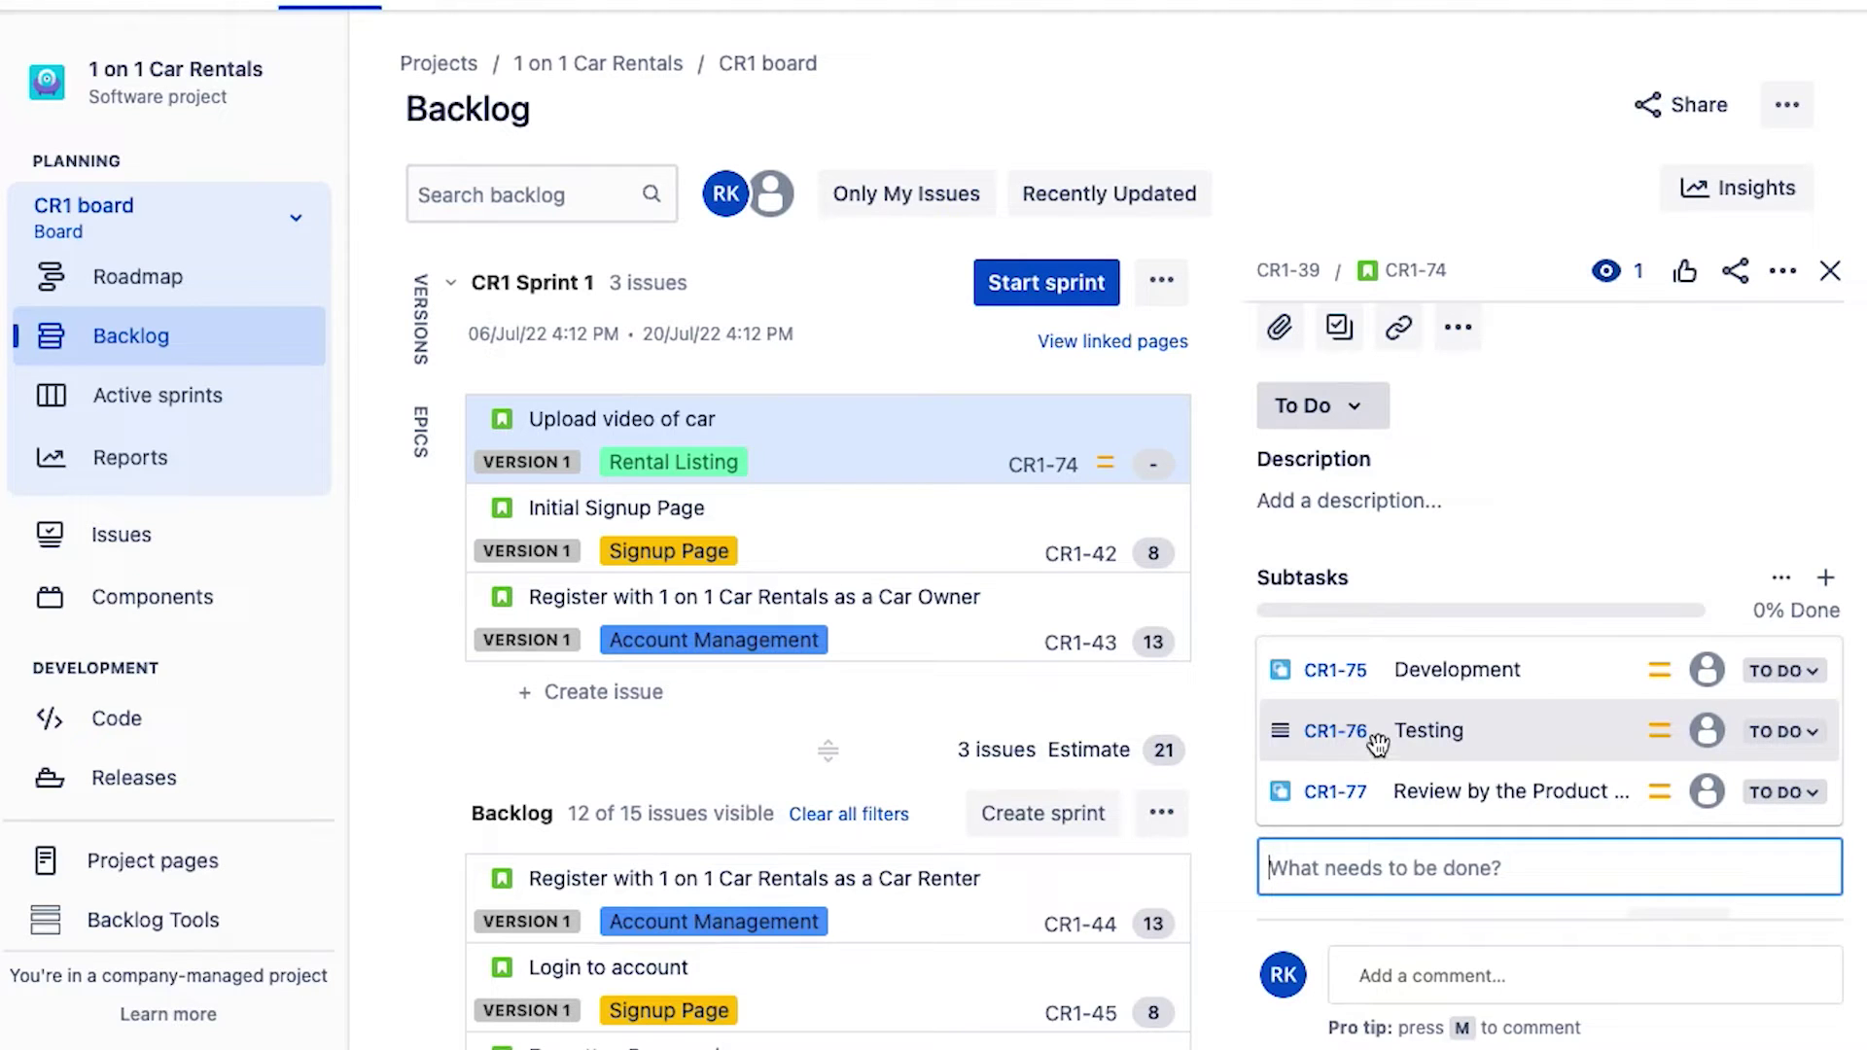
Look at the assignee options for the Development subtask without assigning anyone
click(779, 437)
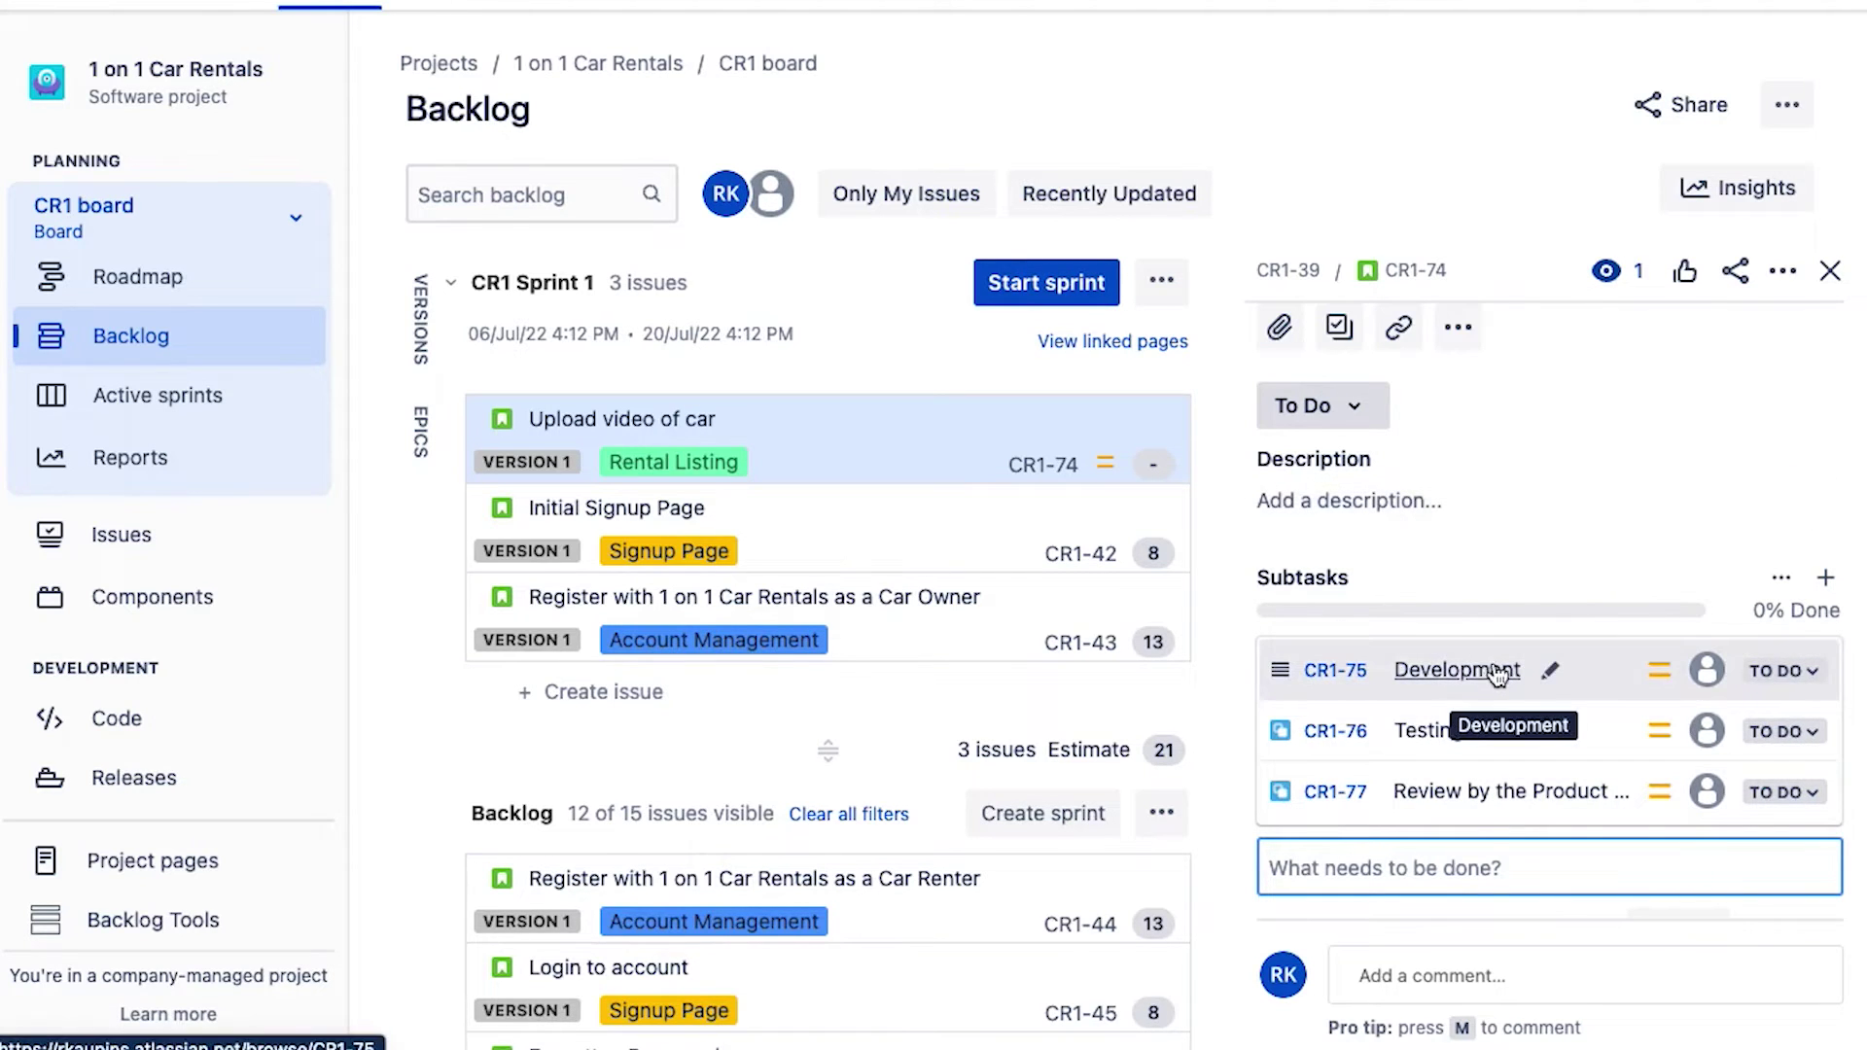
click(1713, 681)
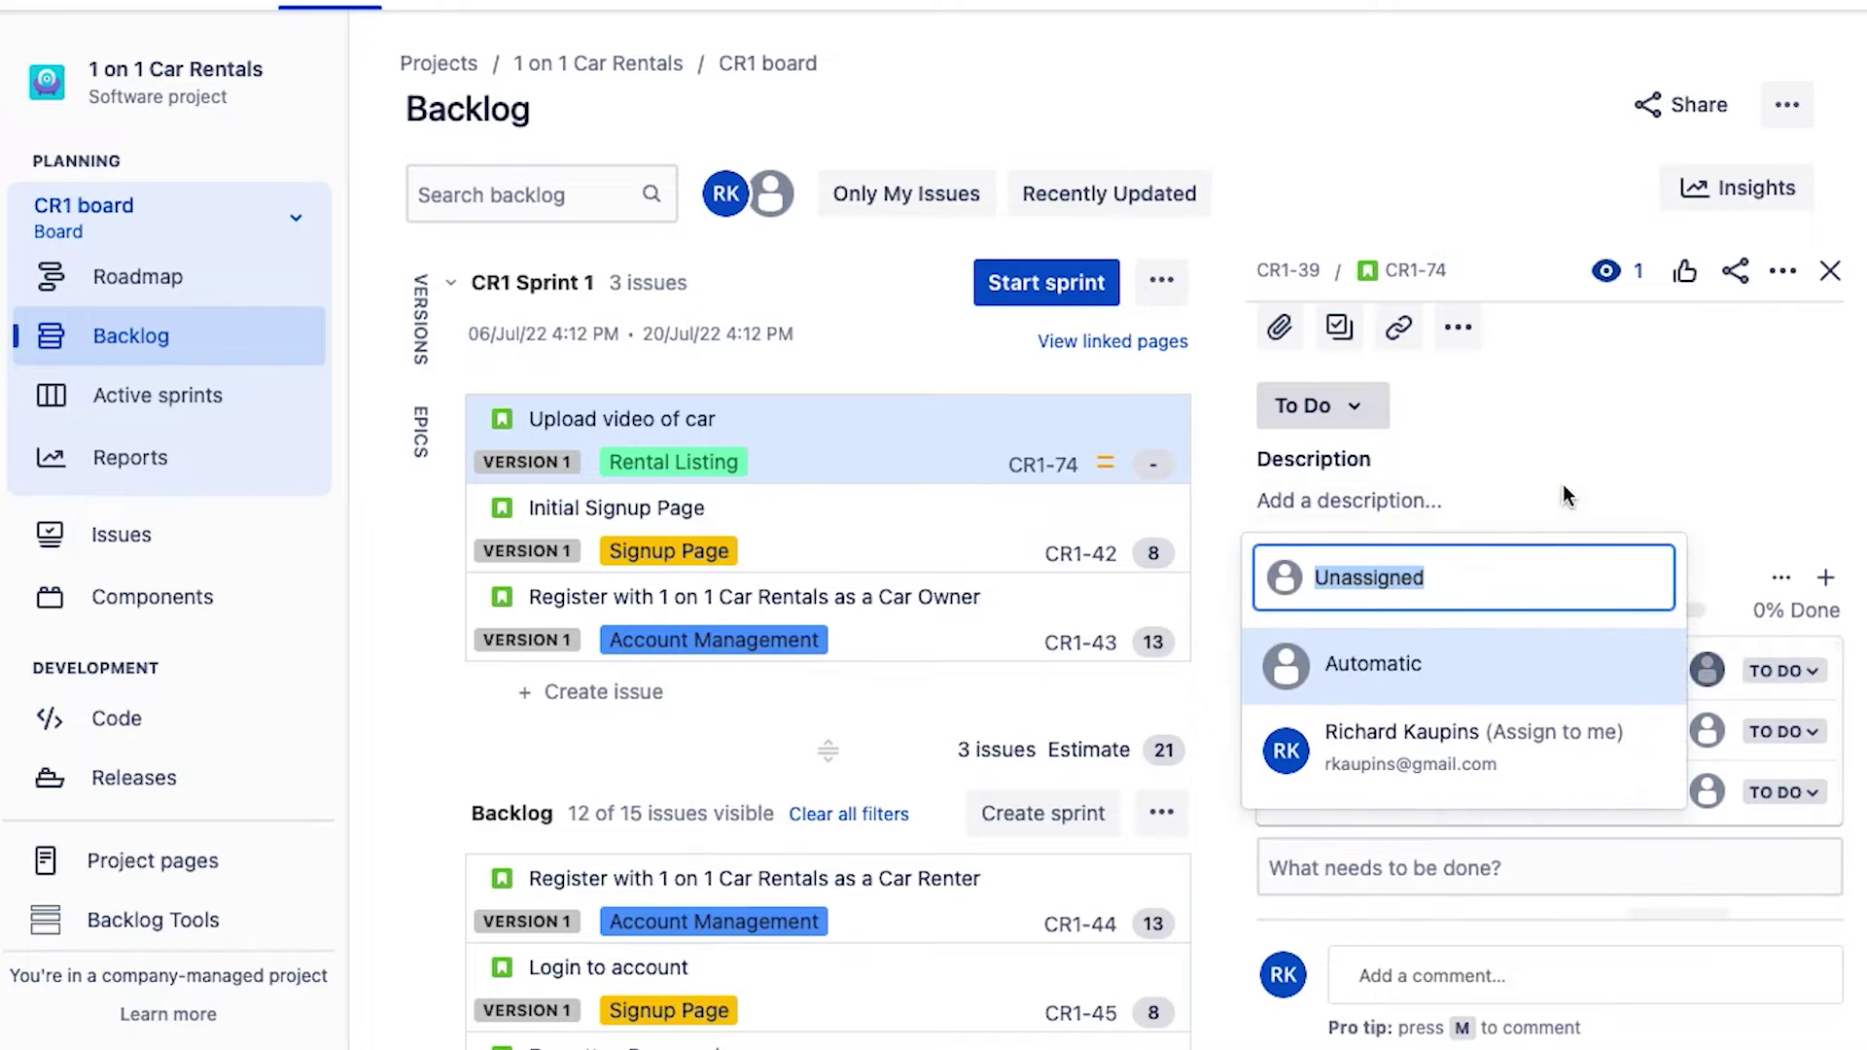
click(1617, 416)
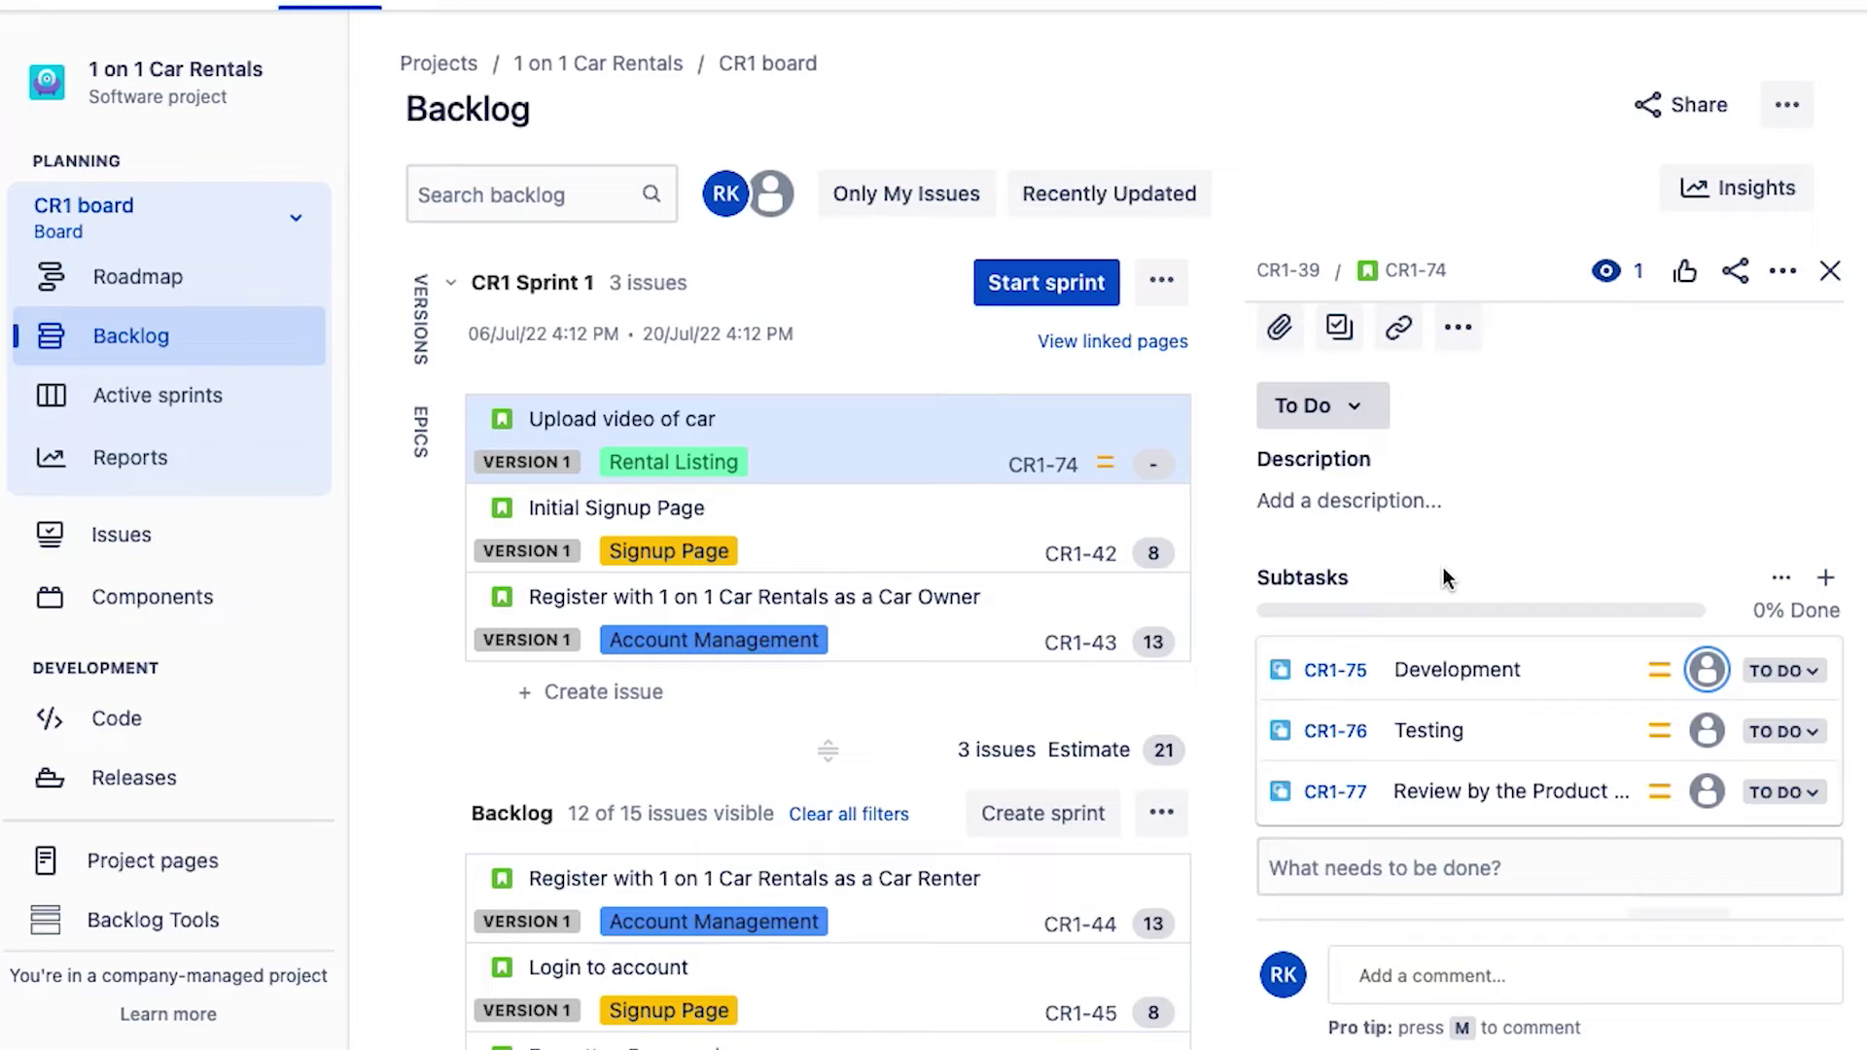
Close the story details and move Register with 1 on 1 Car Rentals as a Car Renter from the backlog into CR1 Sprint 1
click(1830, 273)
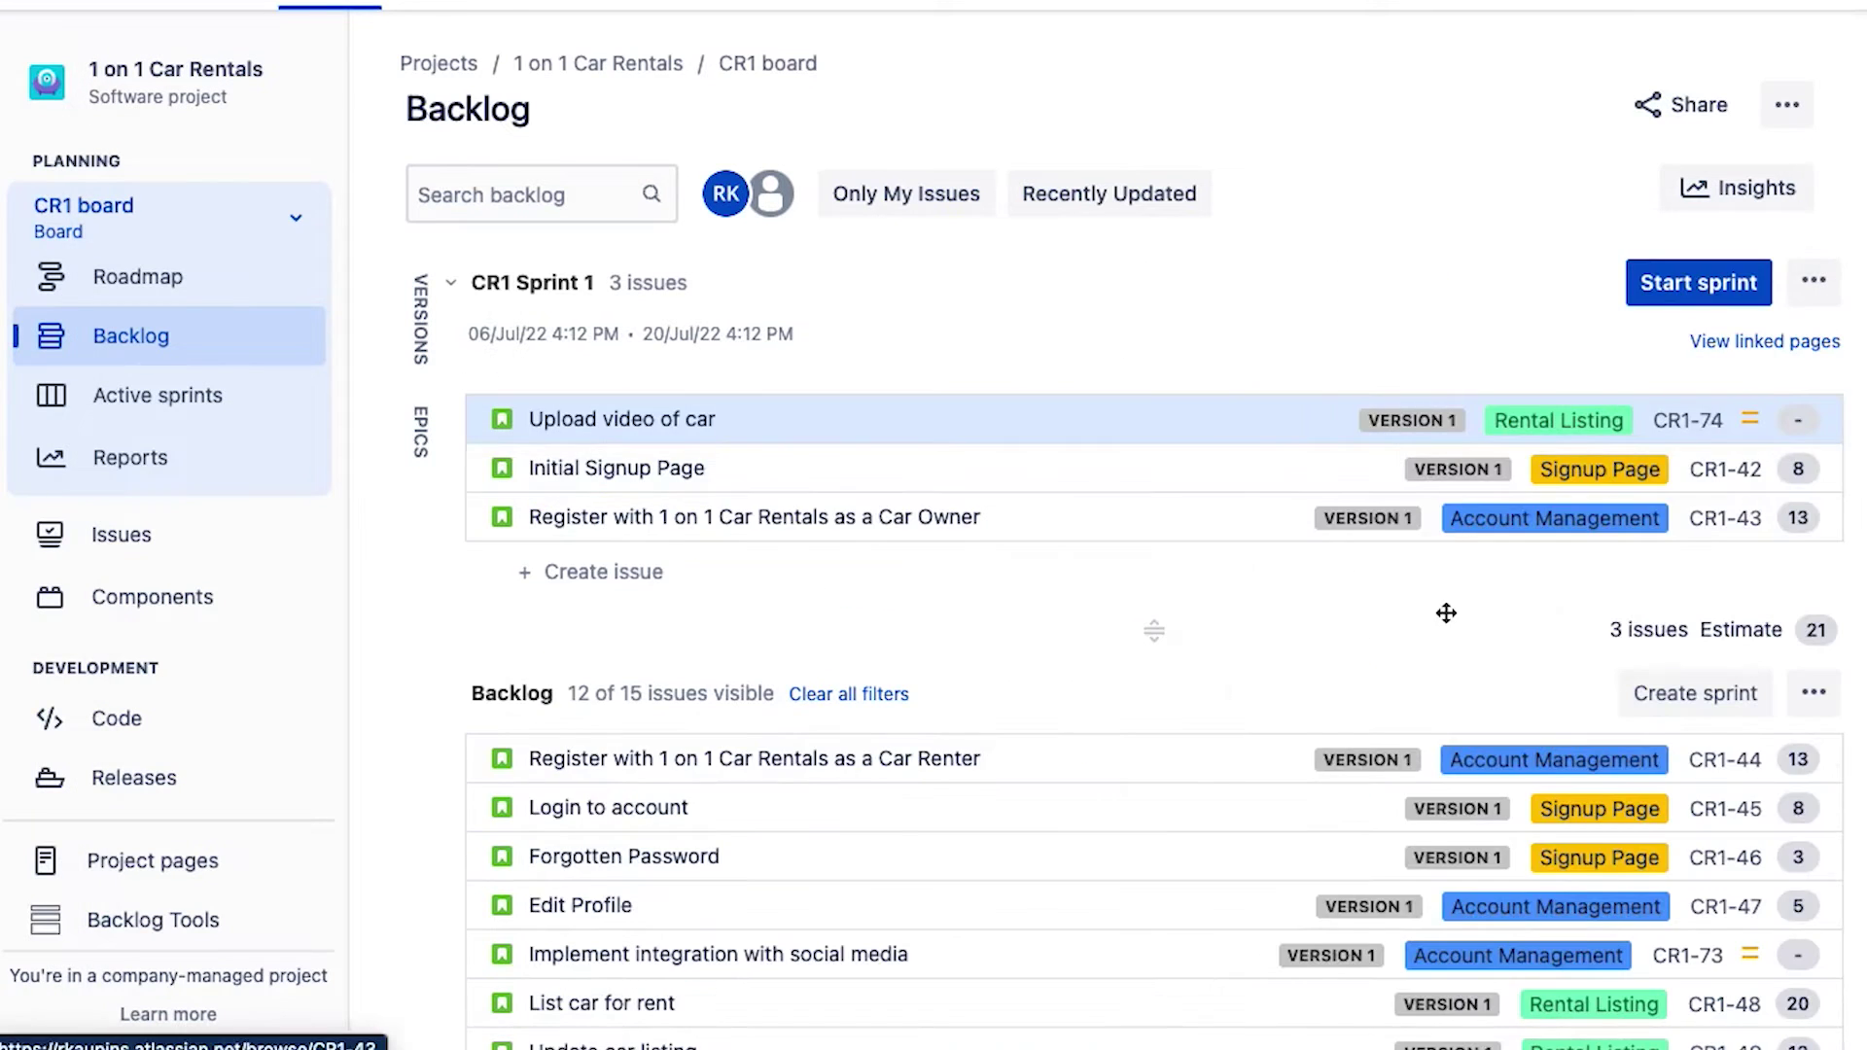
drag(875, 763, 853, 619)
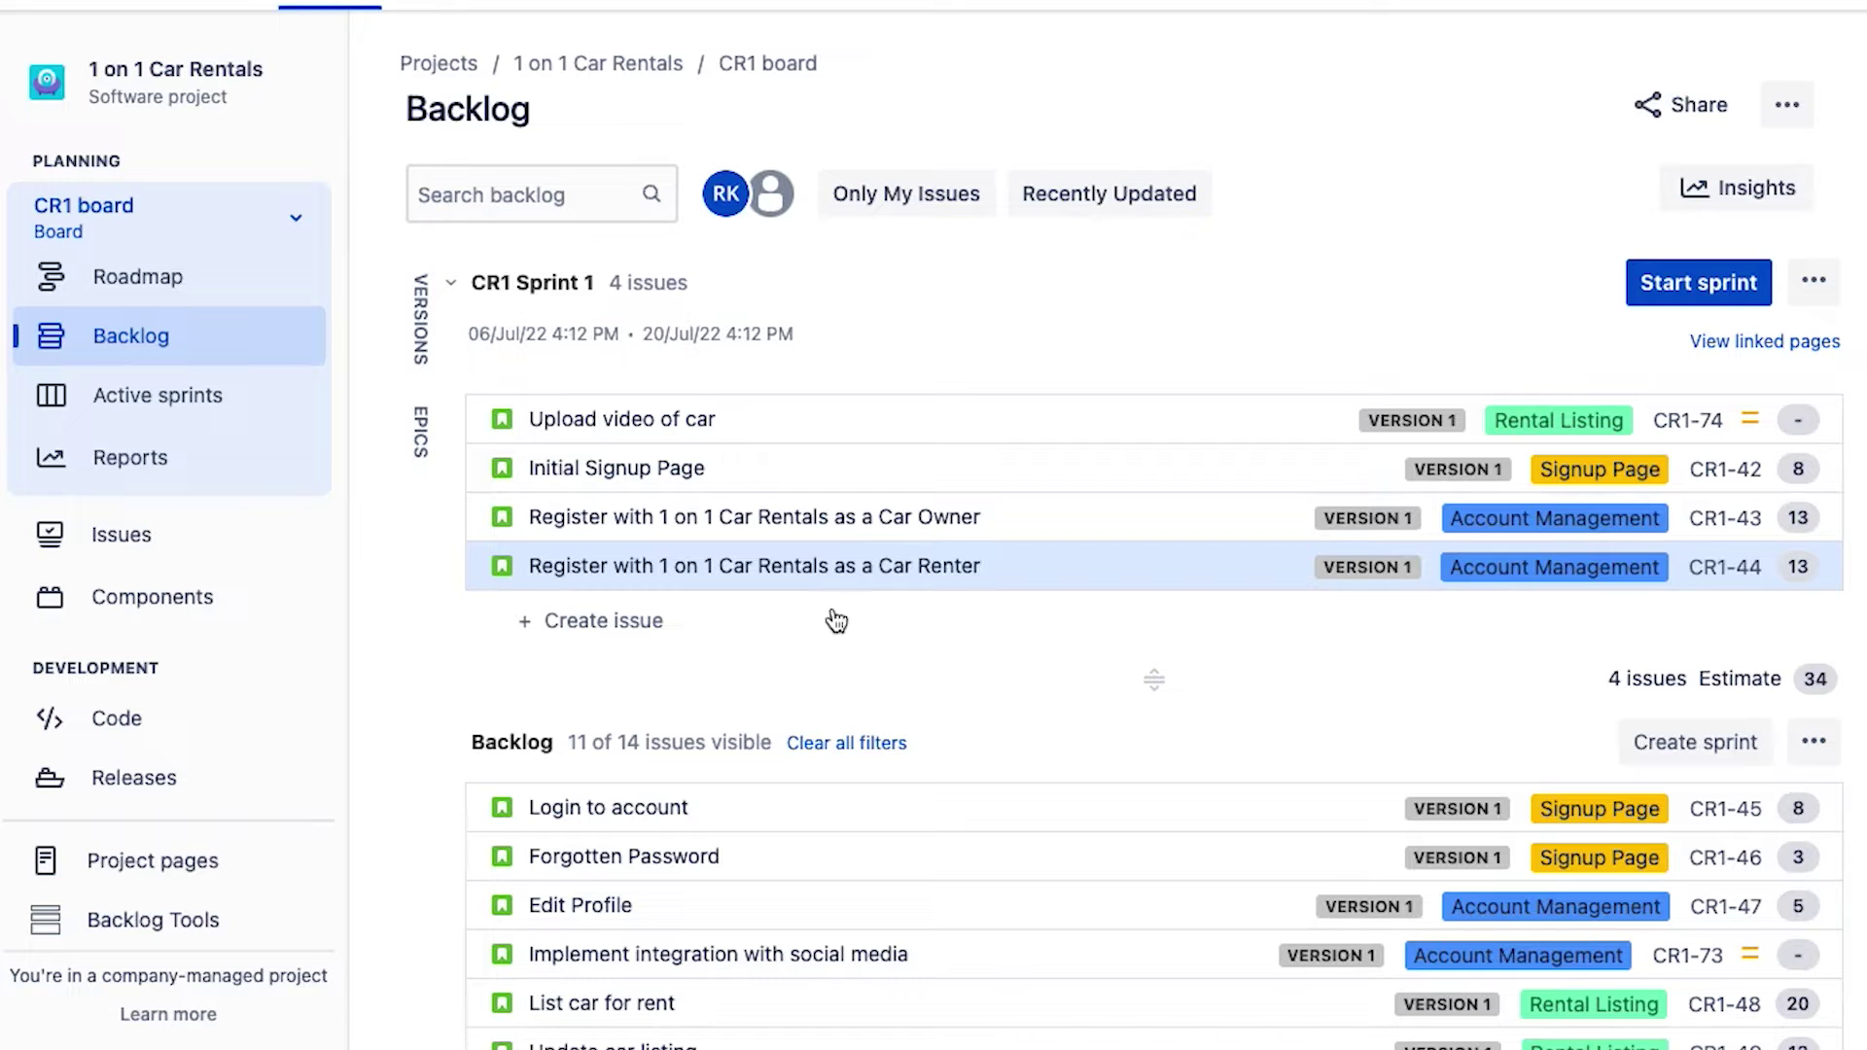
Start CR1 Sprint 1 with the prefilled settings and move the Development subtask from To Do to In Progress
click(1657, 290)
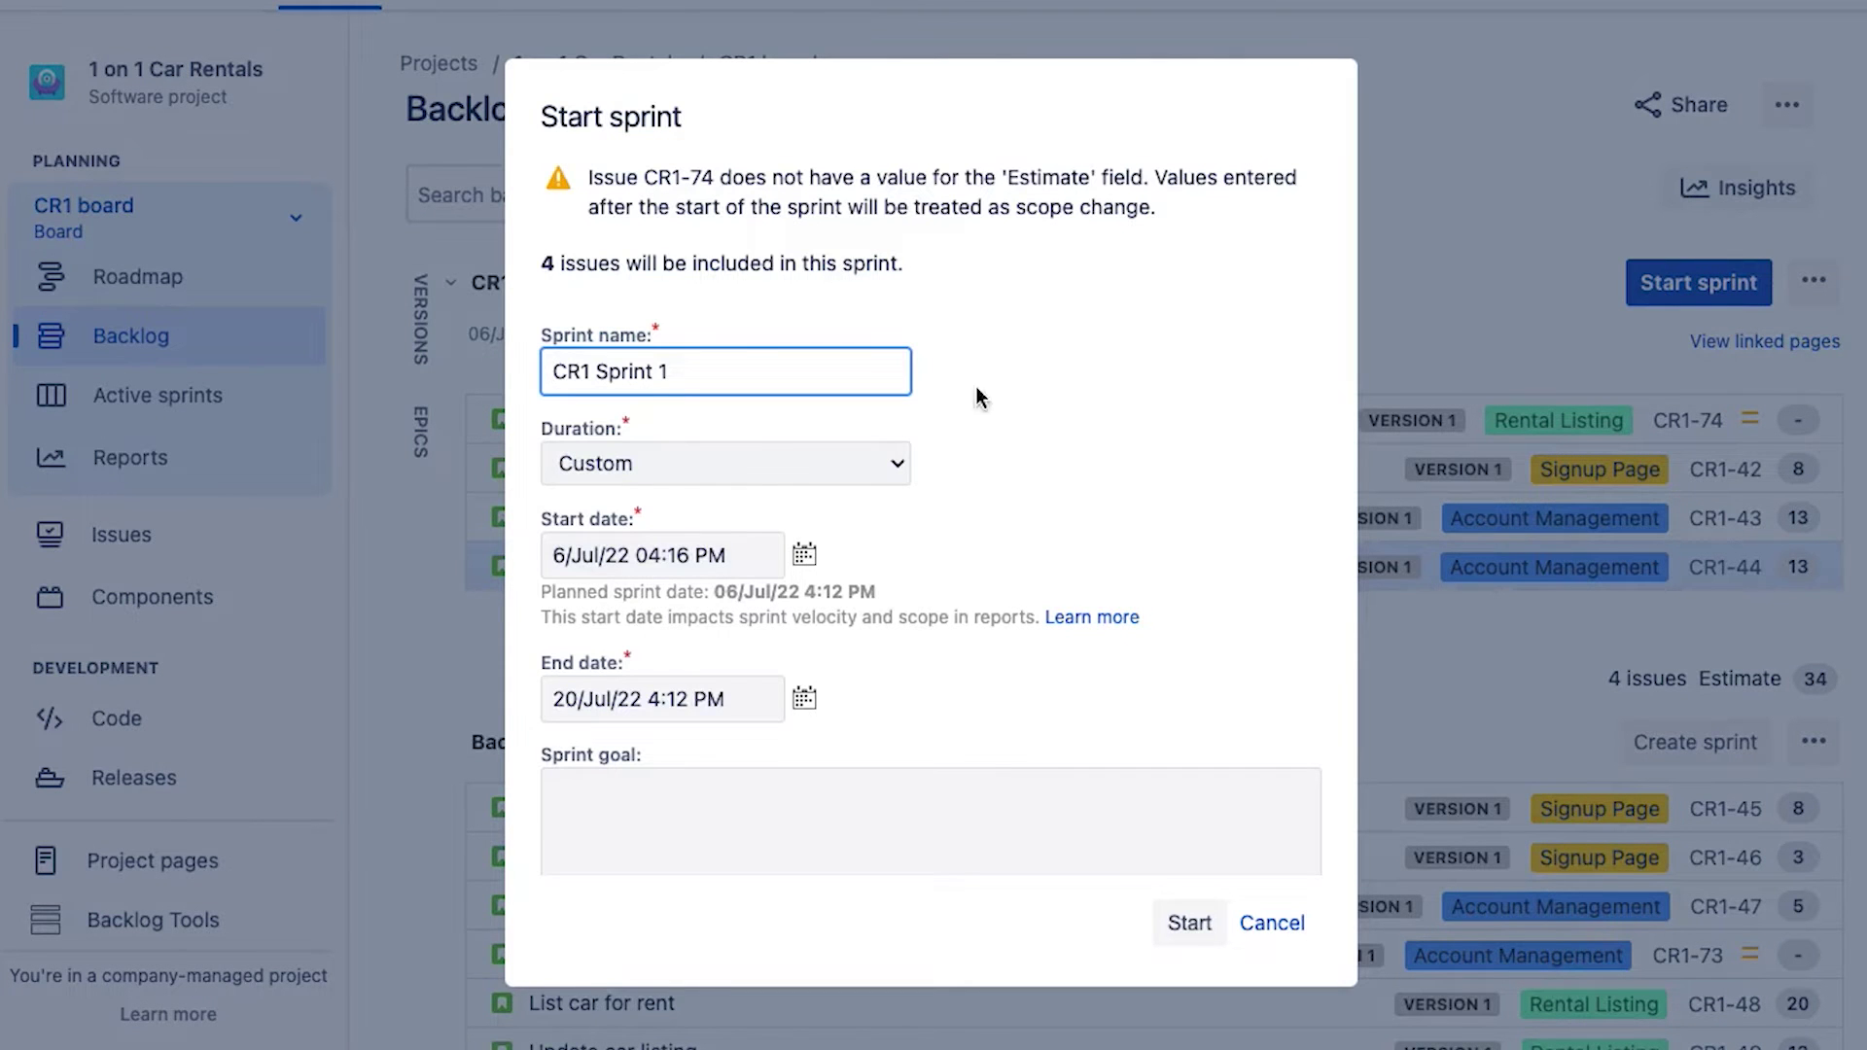
click(1190, 929)
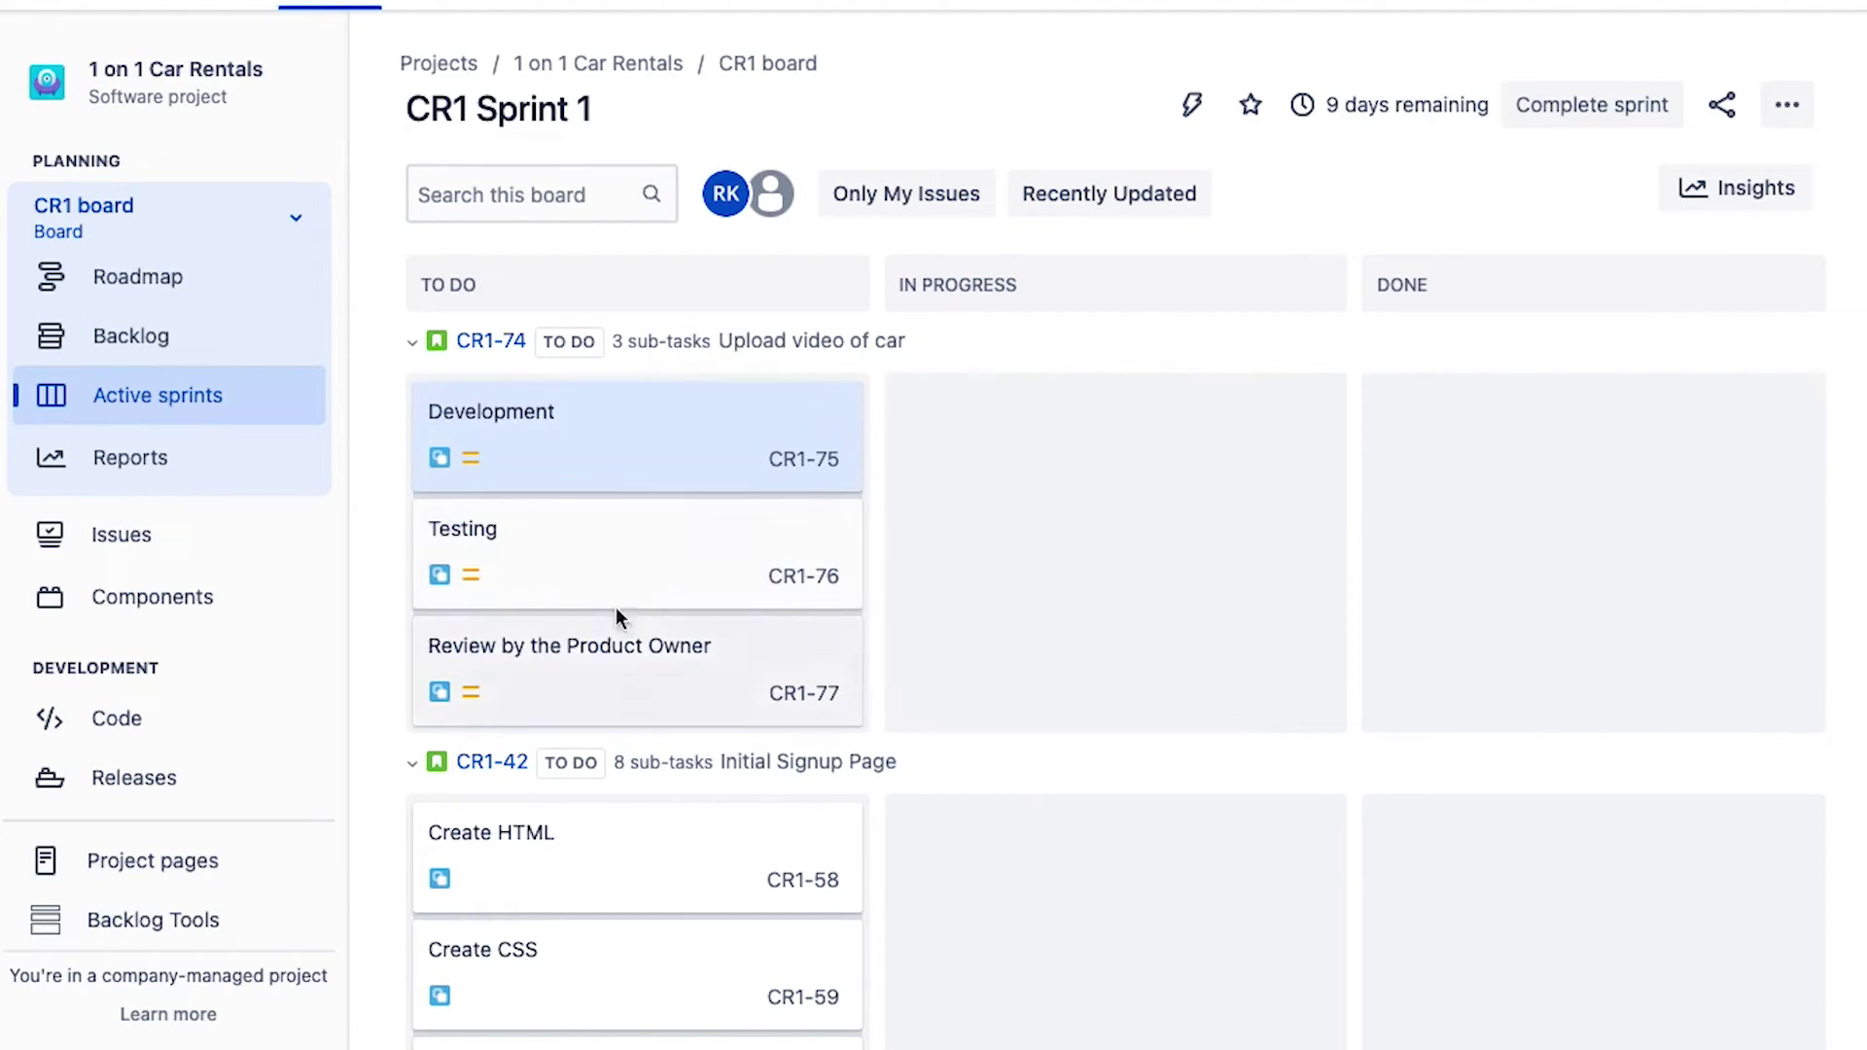
drag(534, 440, 1004, 439)
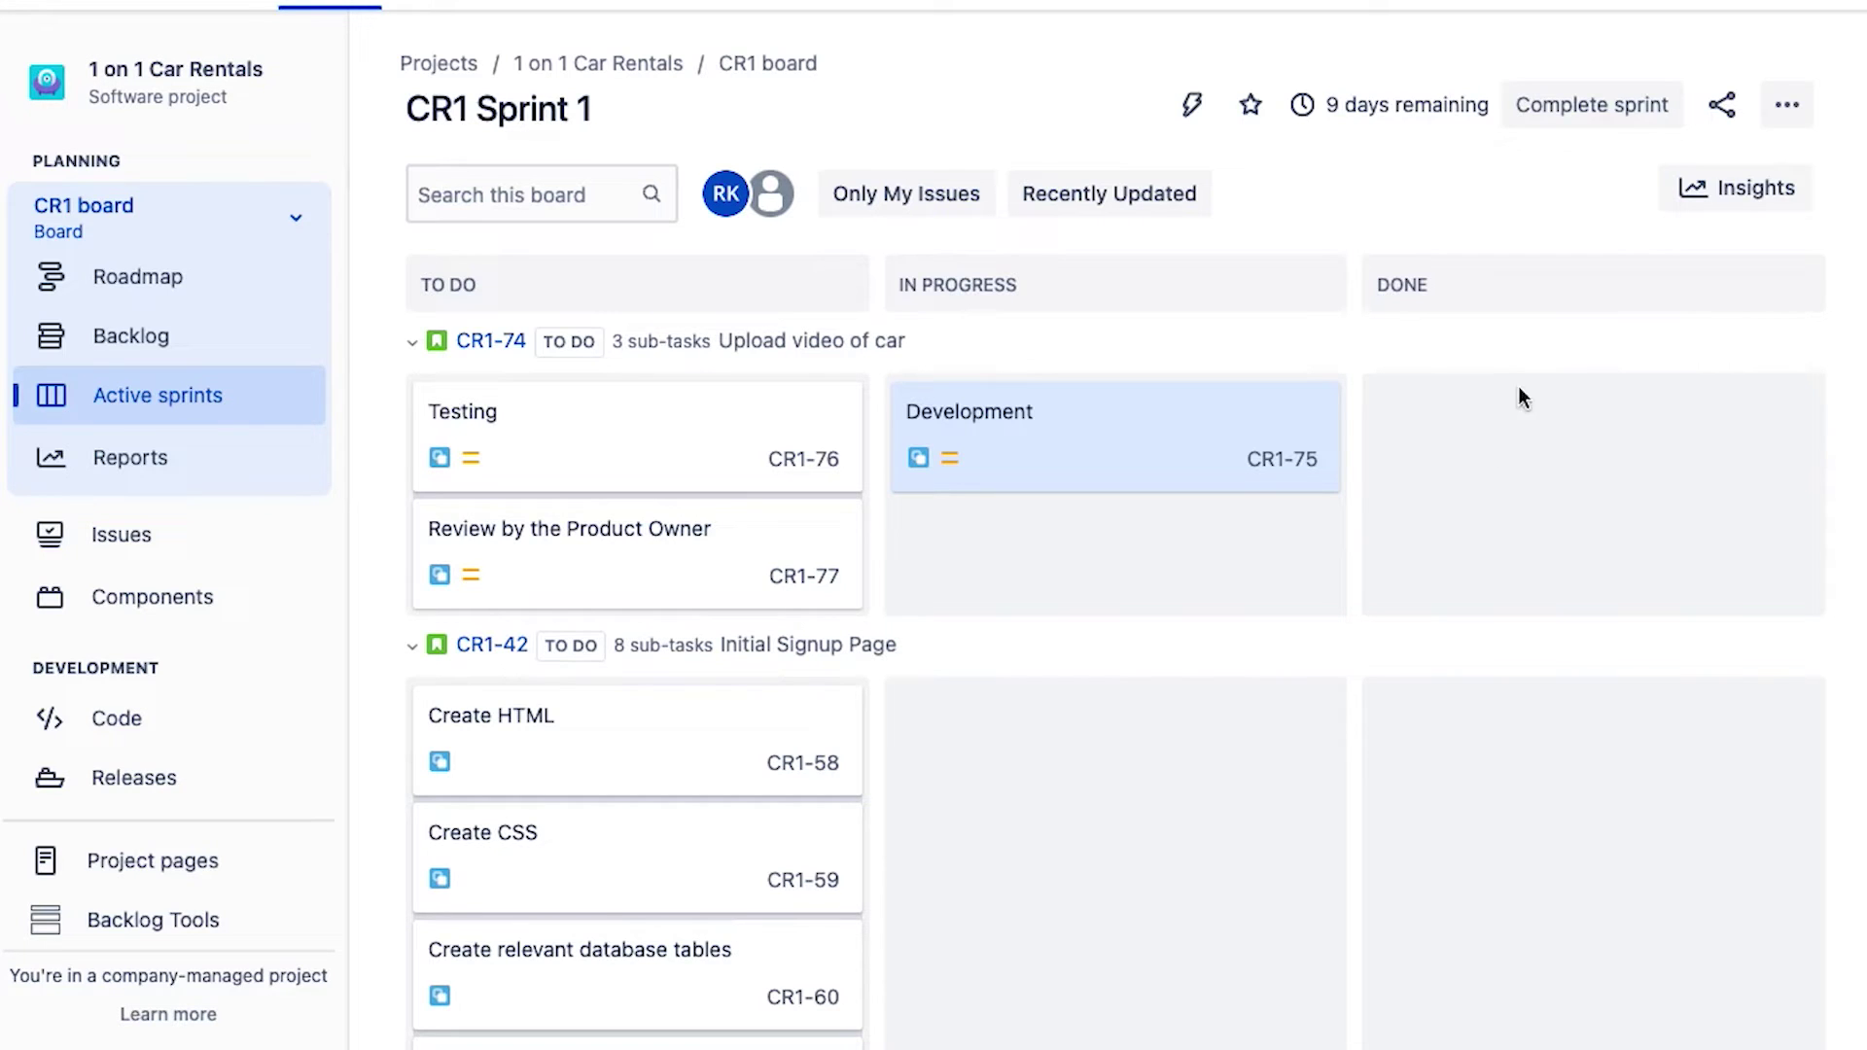
Examine the board's column settings and the options for basing swimlanes, and return to the sprint board
click(1789, 109)
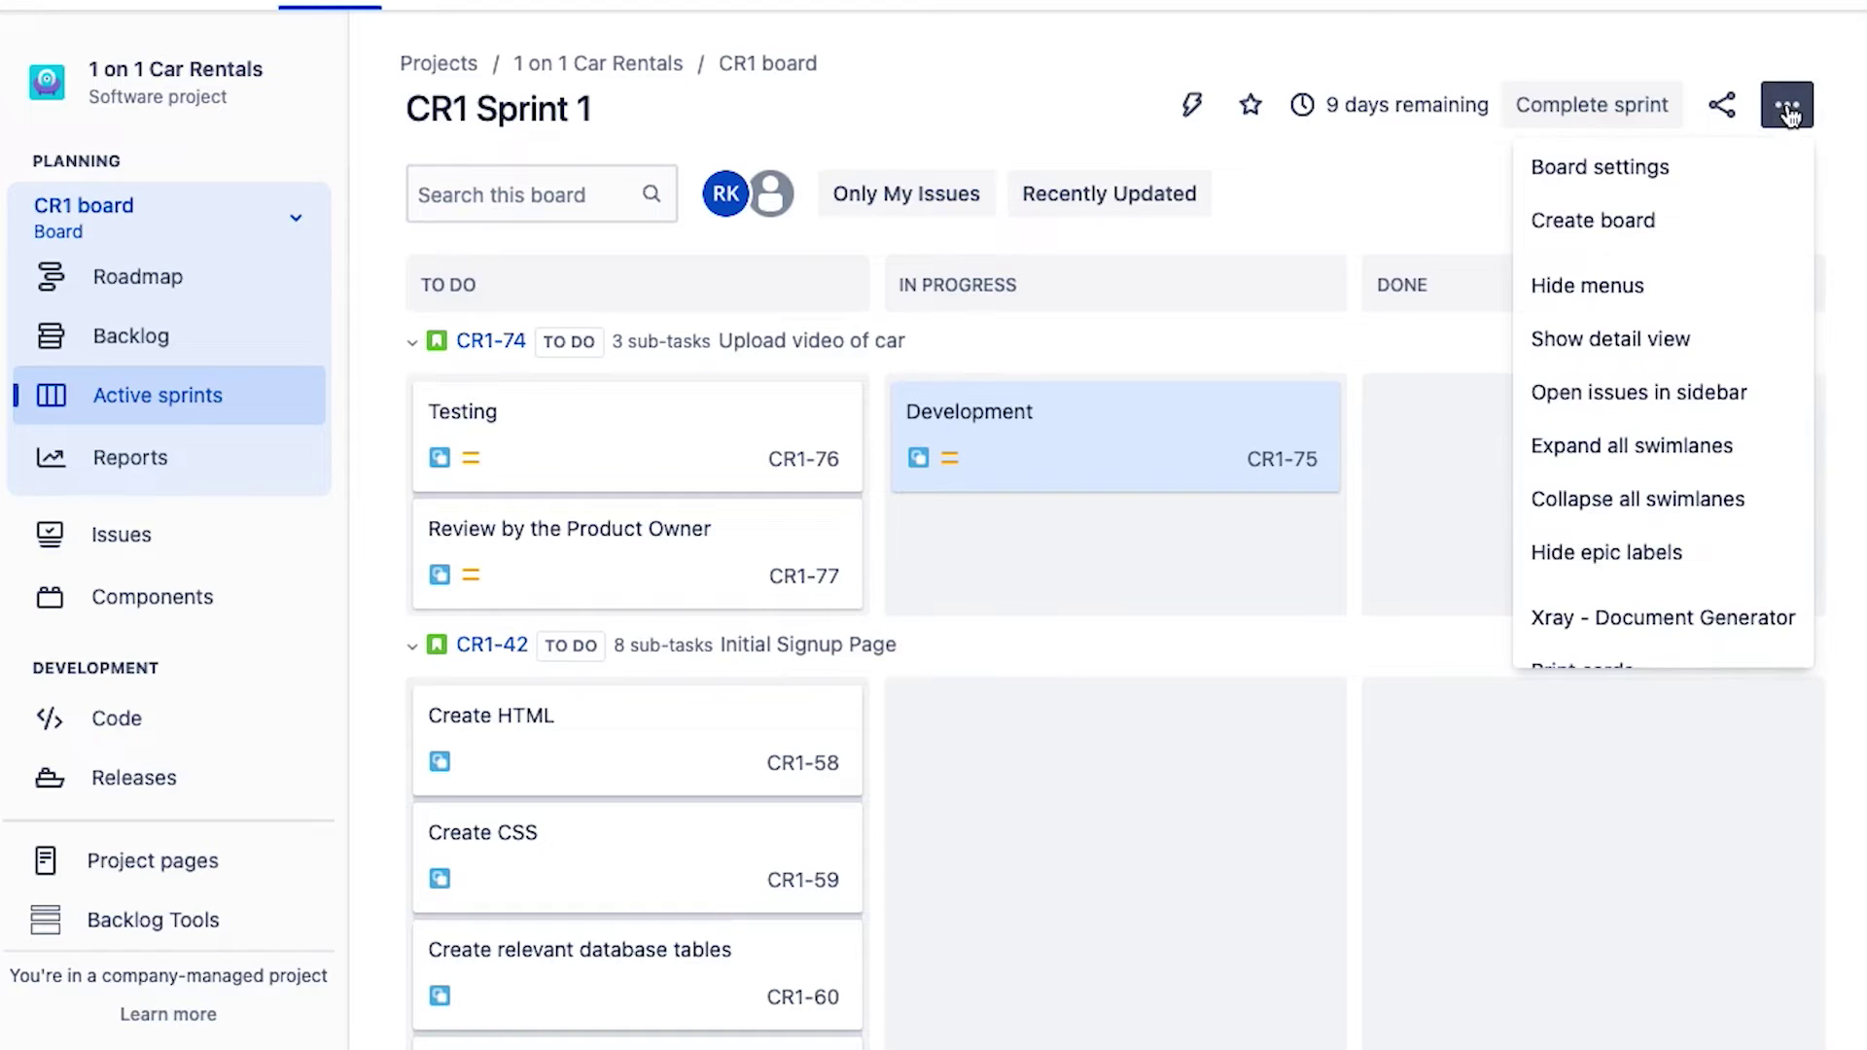
click(1641, 169)
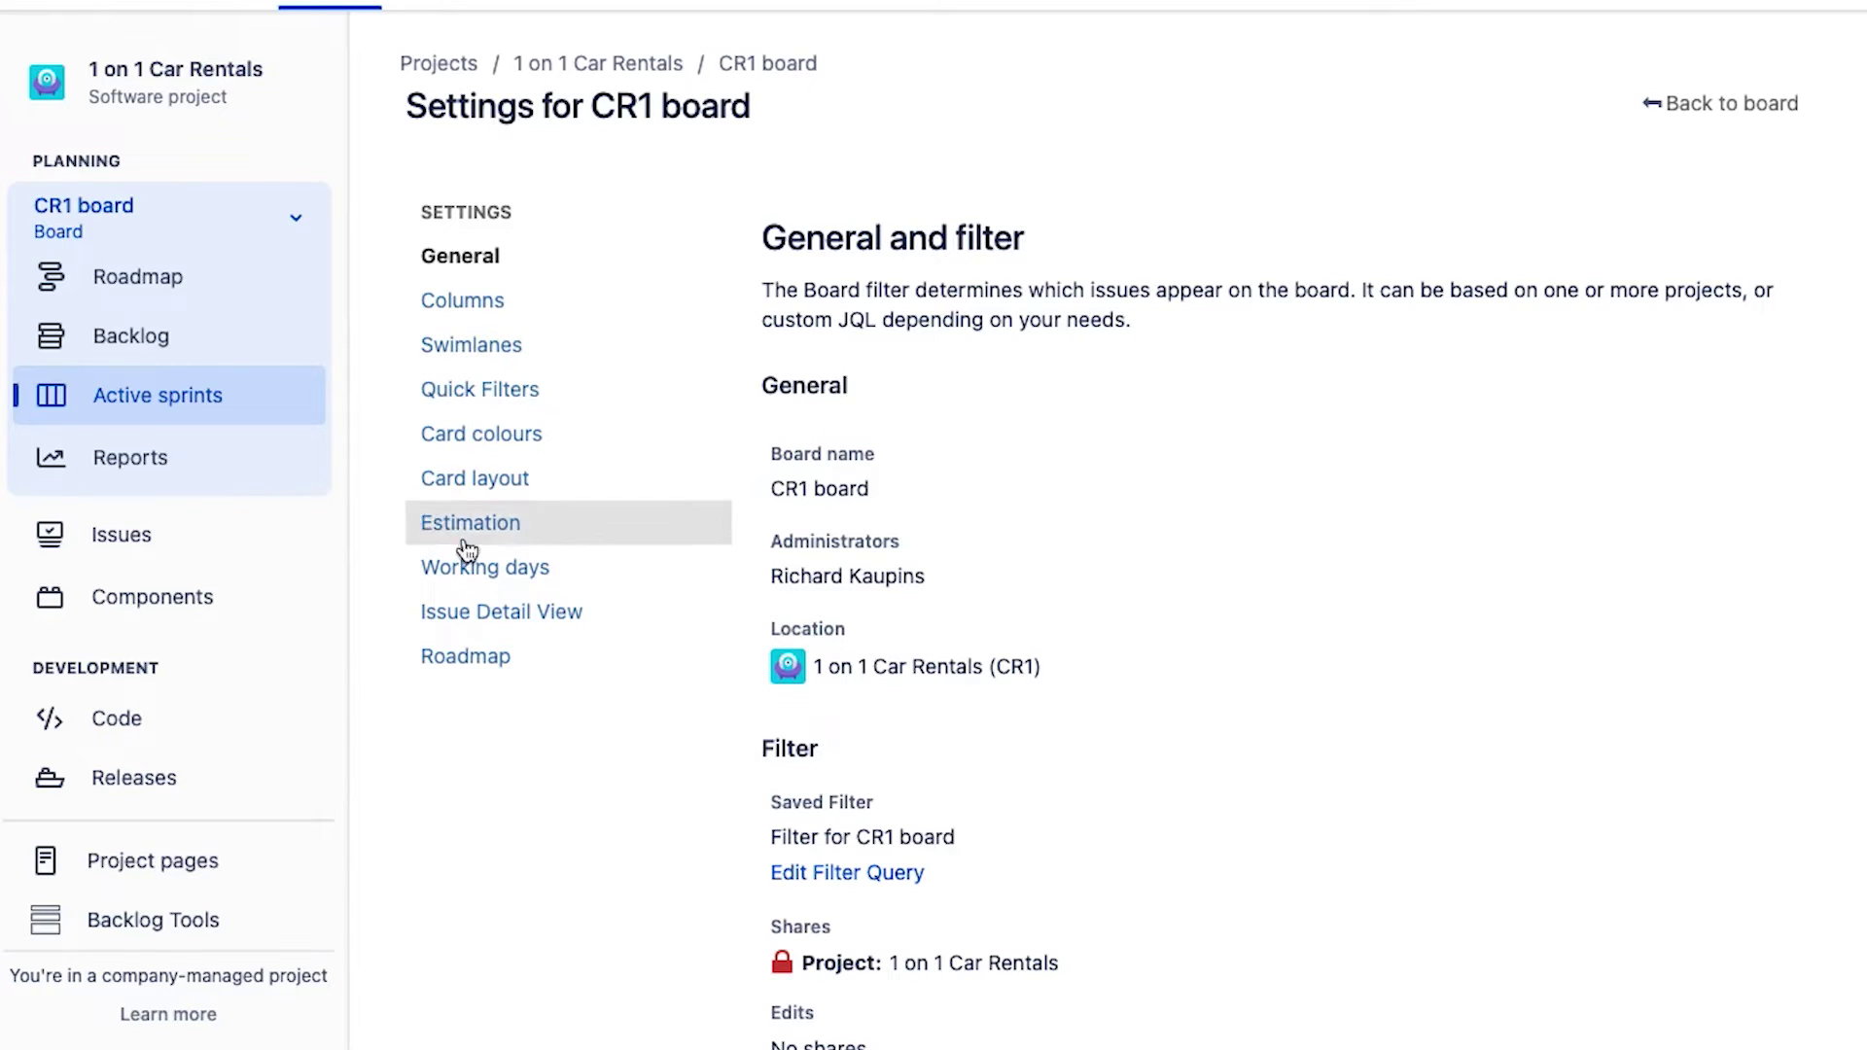
click(500, 304)
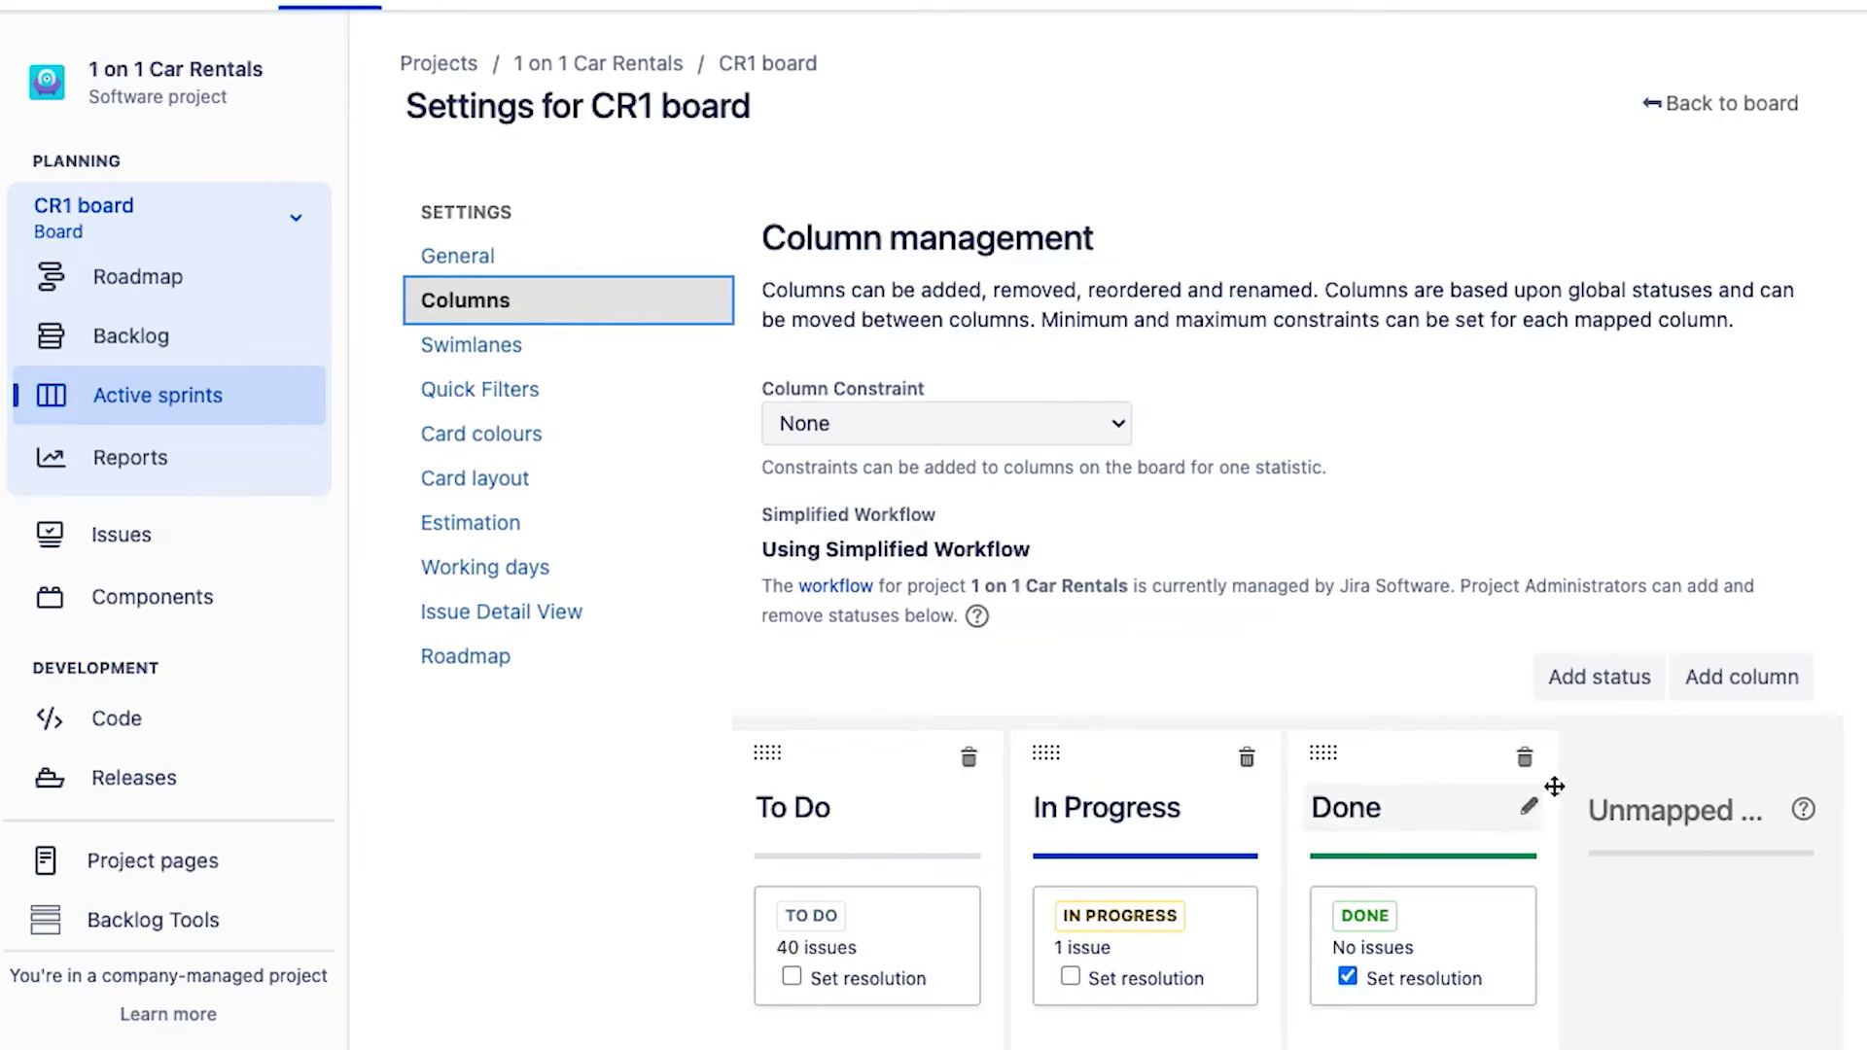
click(508, 343)
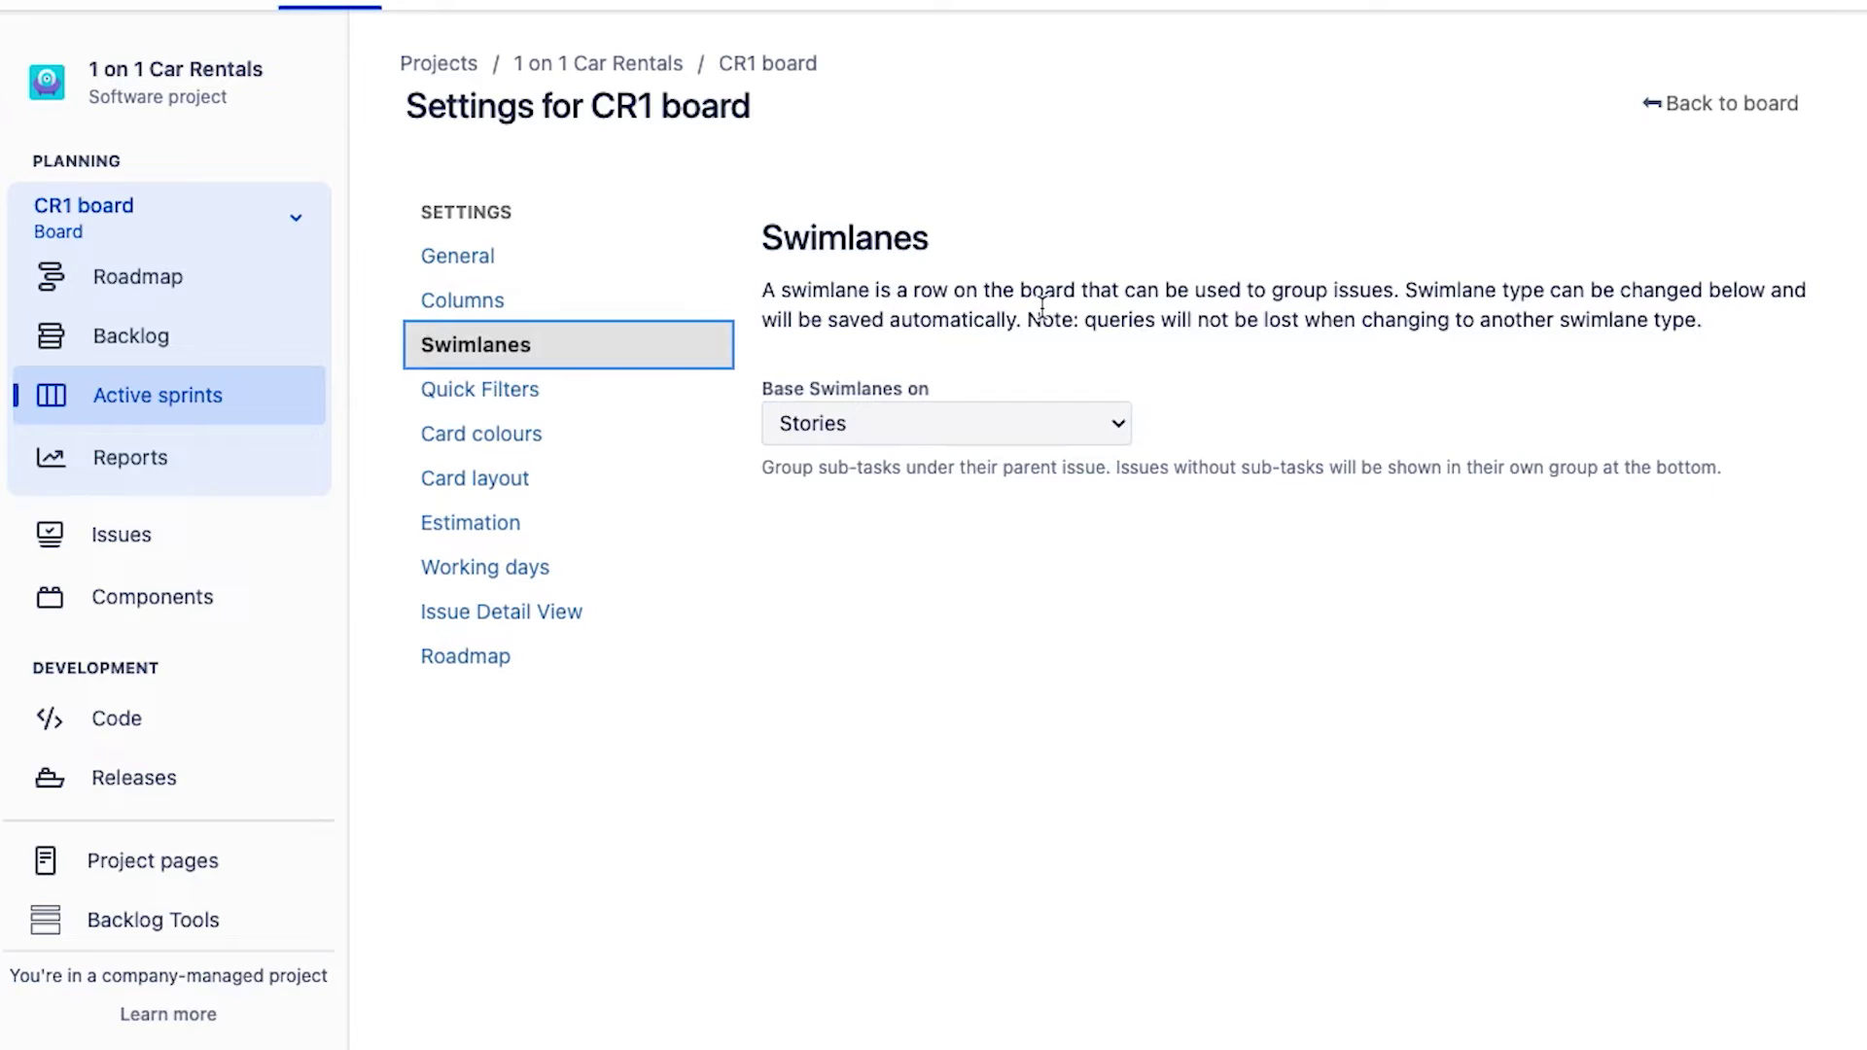
click(1120, 425)
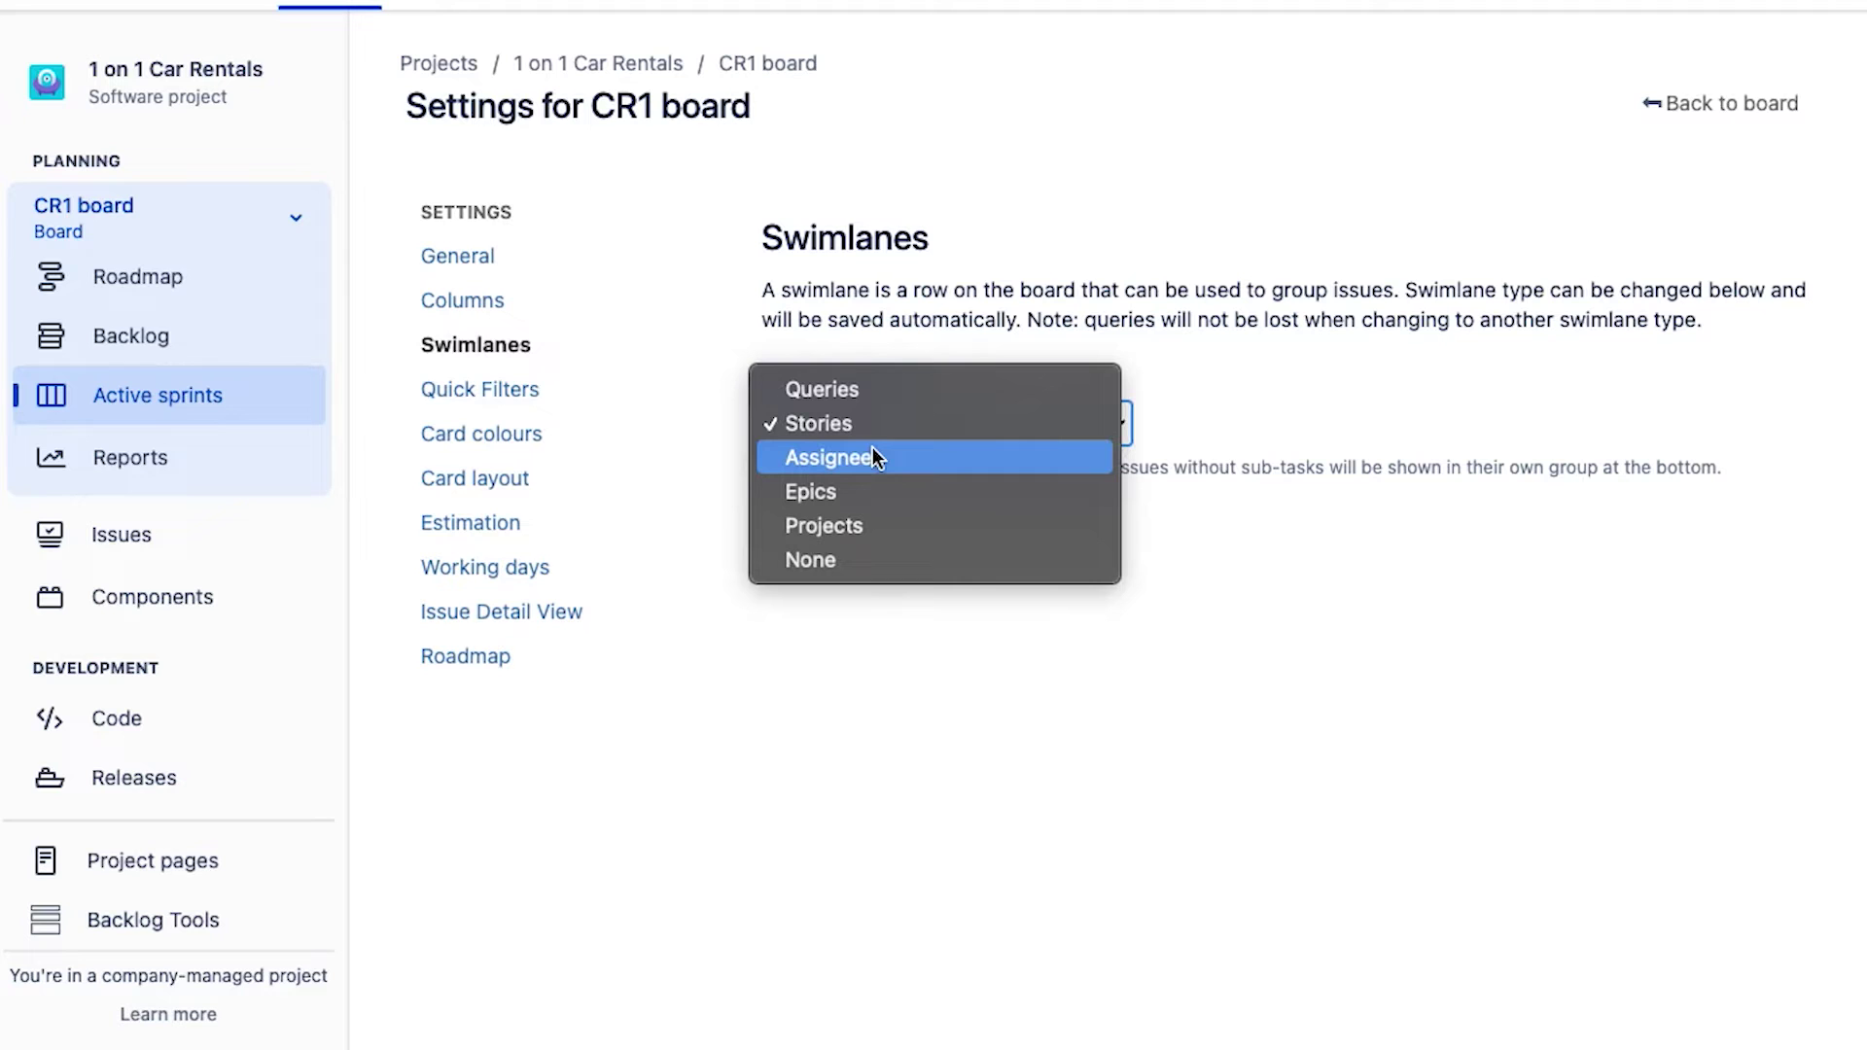
click(1689, 97)
click(1688, 98)
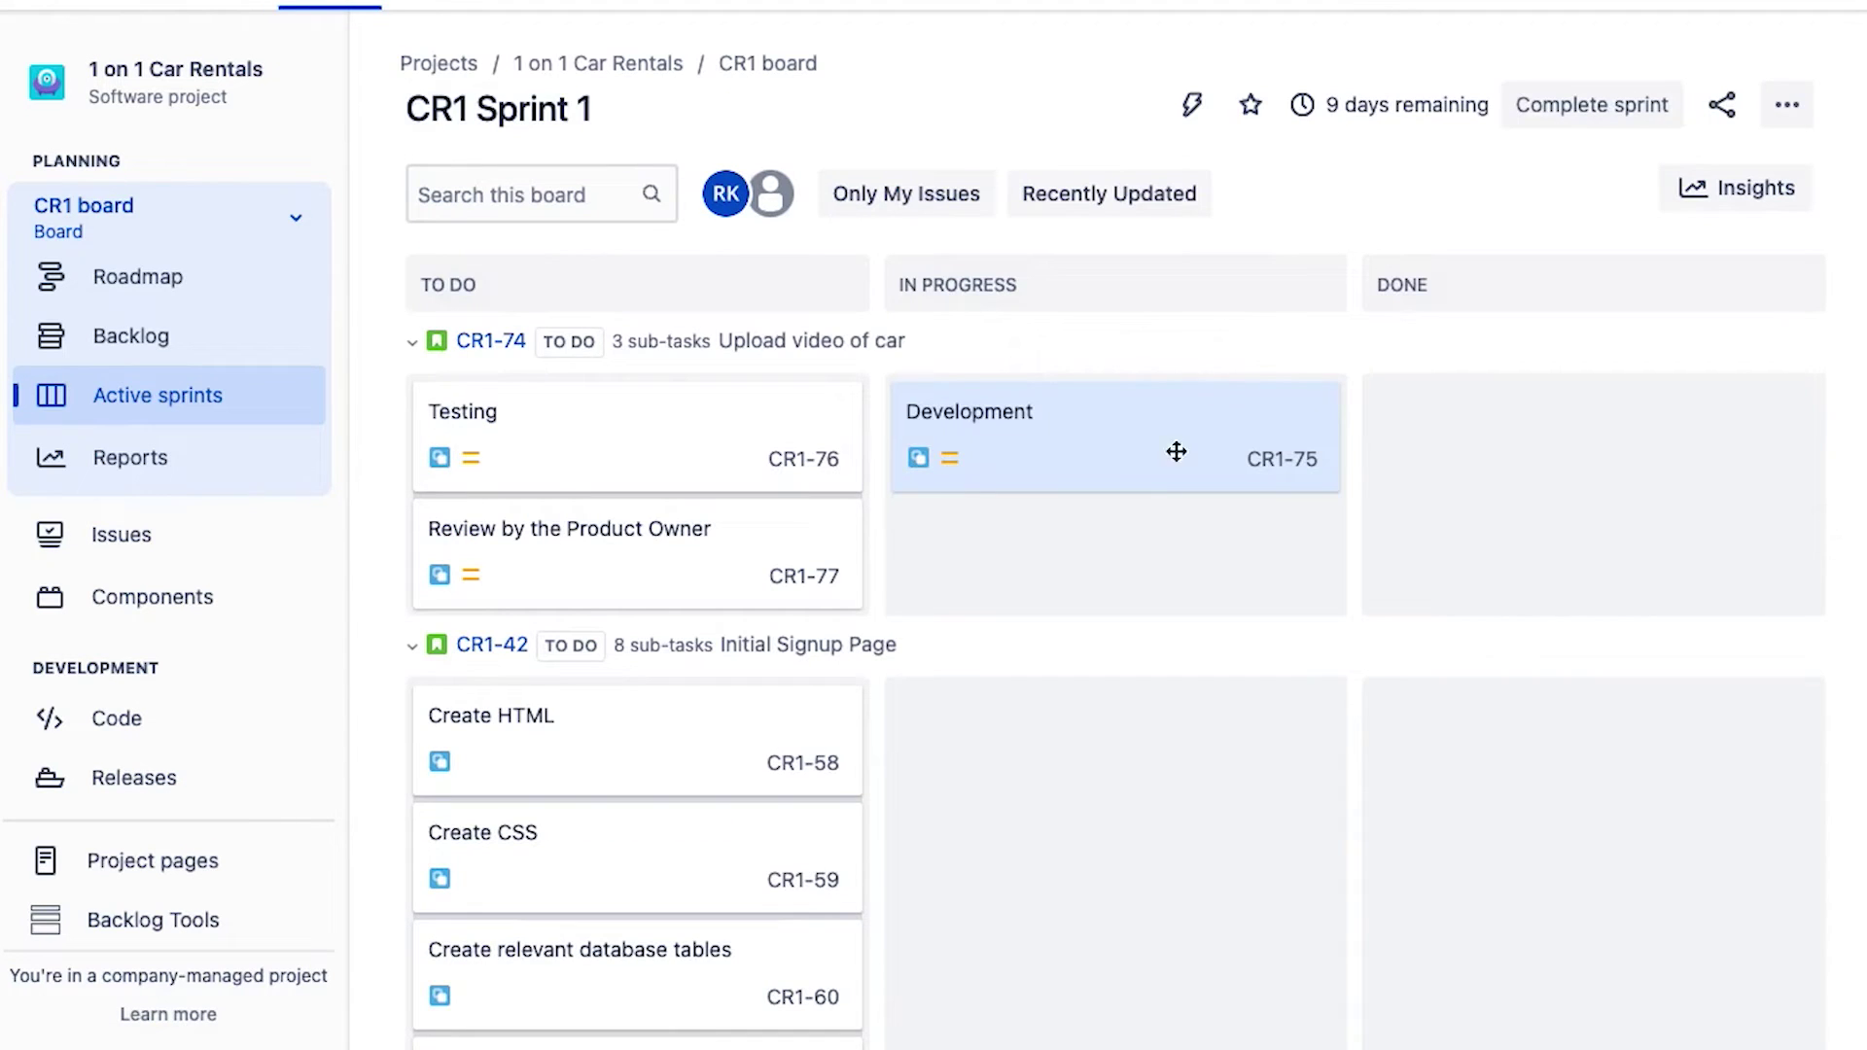